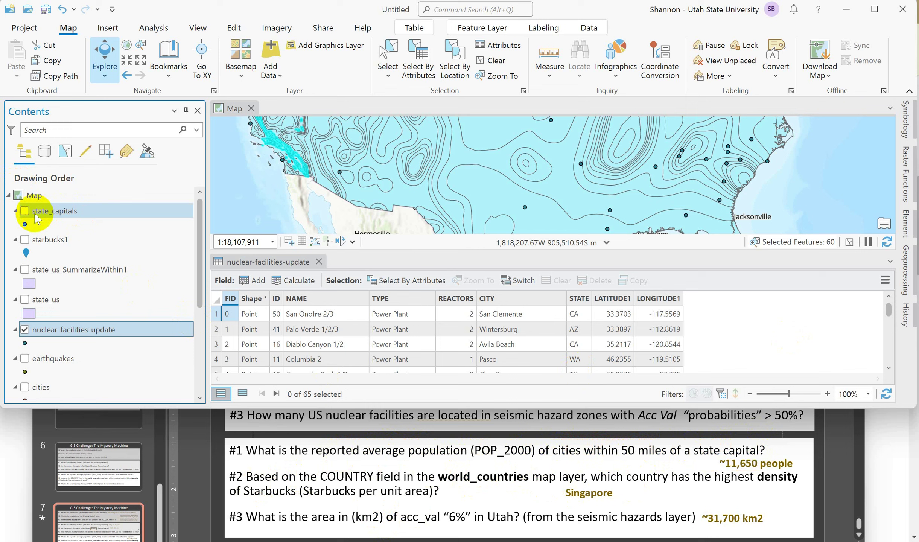
- Uncheck the nuclear-facilities-update and seismic-hazard layers in the Contents pane
left_click(24, 330)
scroll(82, 375, "down", 4)
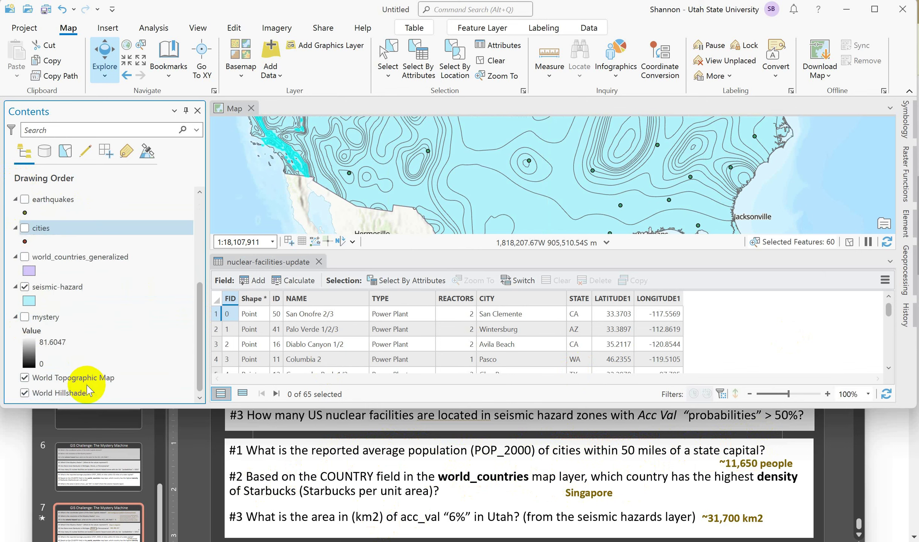
left_click(25, 287)
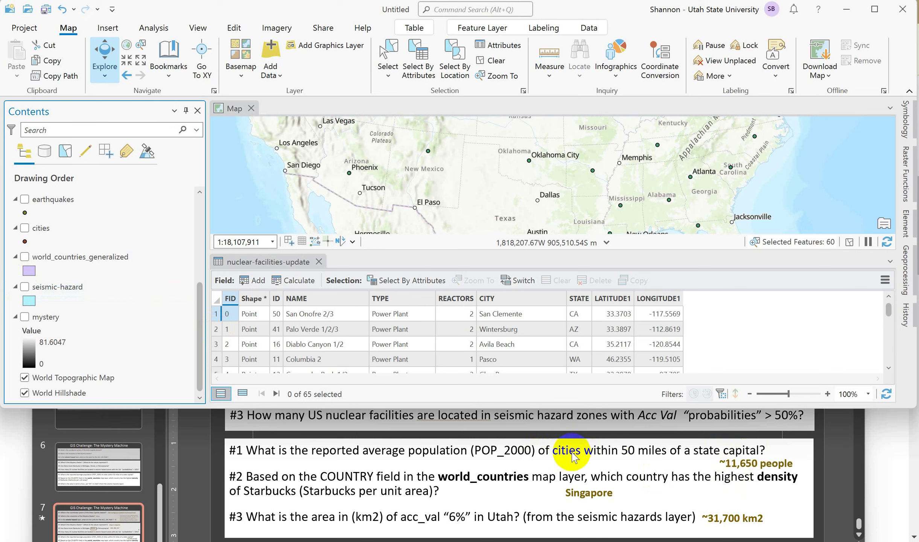
- Turn on the cities layer and view its attribute table of 35,432 records
left_click(25, 228)
right_click(42, 230)
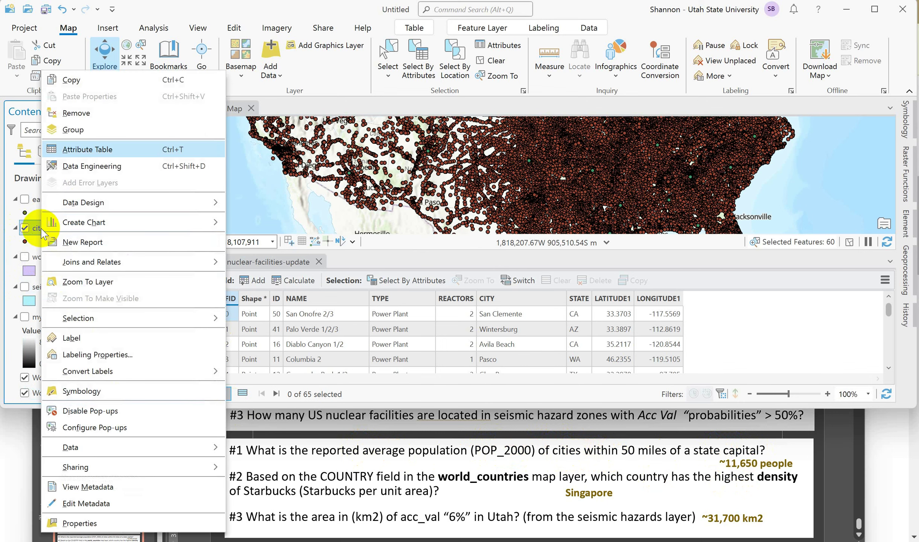
left_click(102, 150)
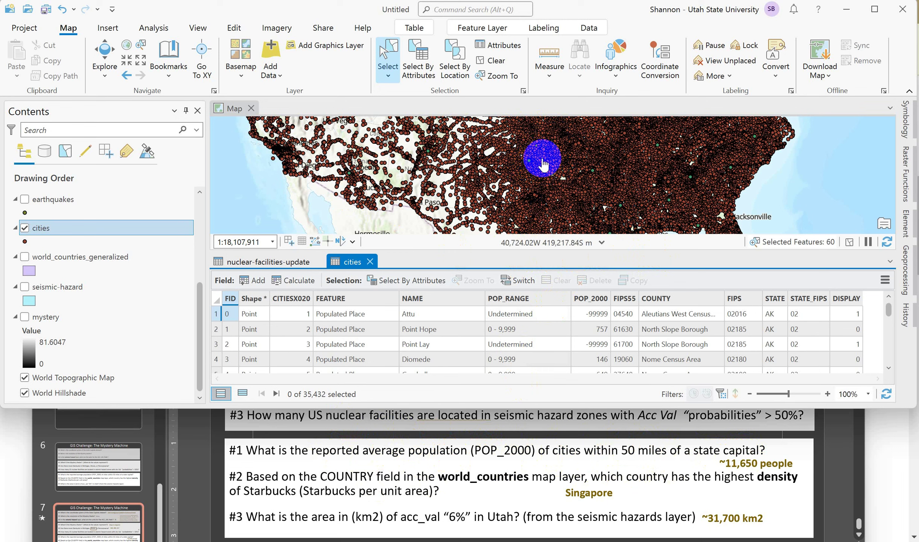
scroll(97, 259, "up", 5)
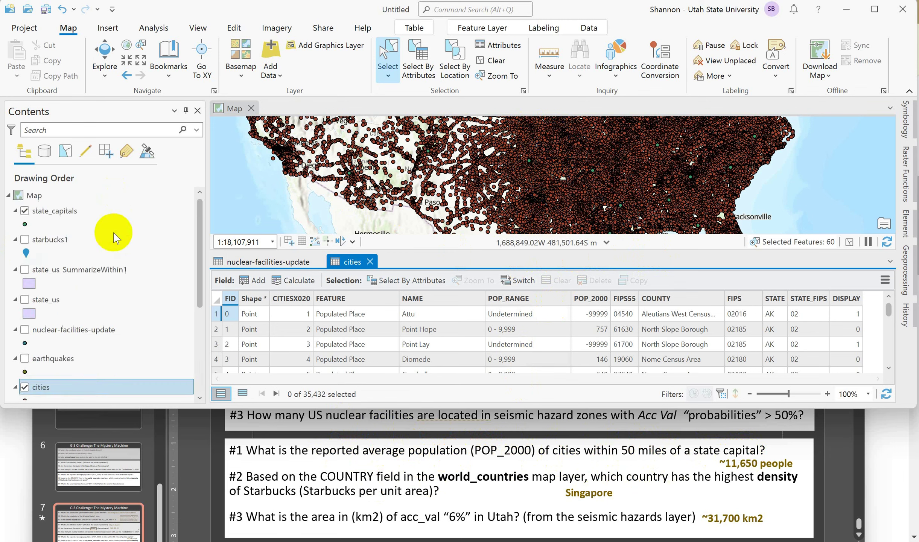
- Change the state_capitals point symbol to the yellow Star from the symbol gallery
left_click(25, 224)
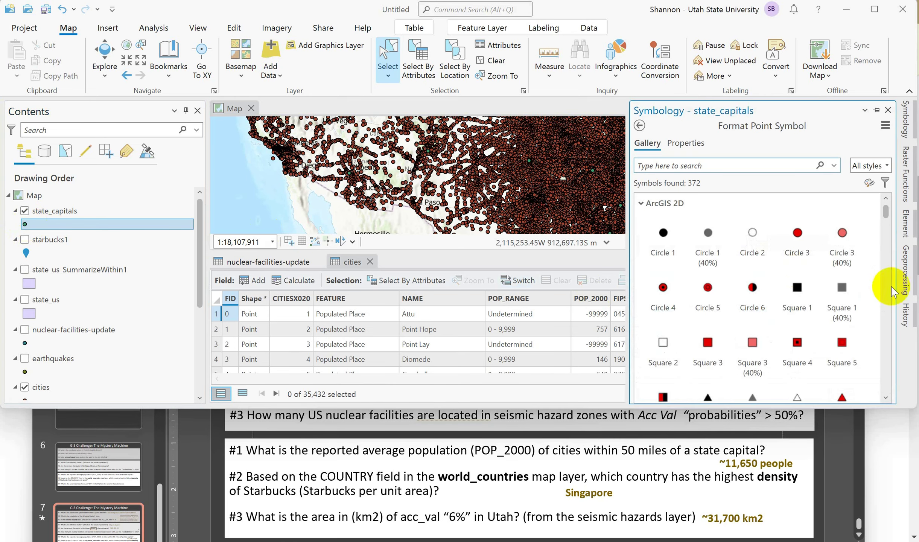
scroll(804, 354, "down", 5)
scroll(804, 359, "down", 10)
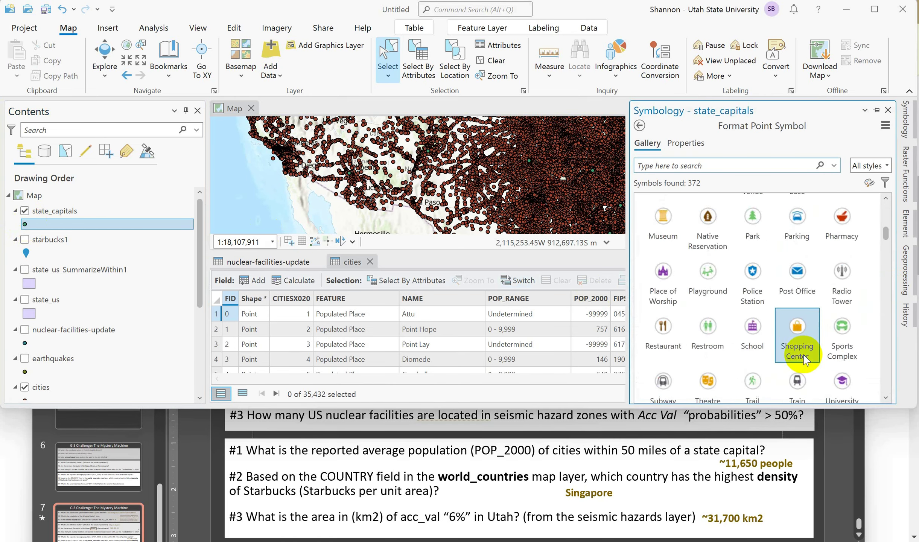
scroll(804, 360, "up", 10)
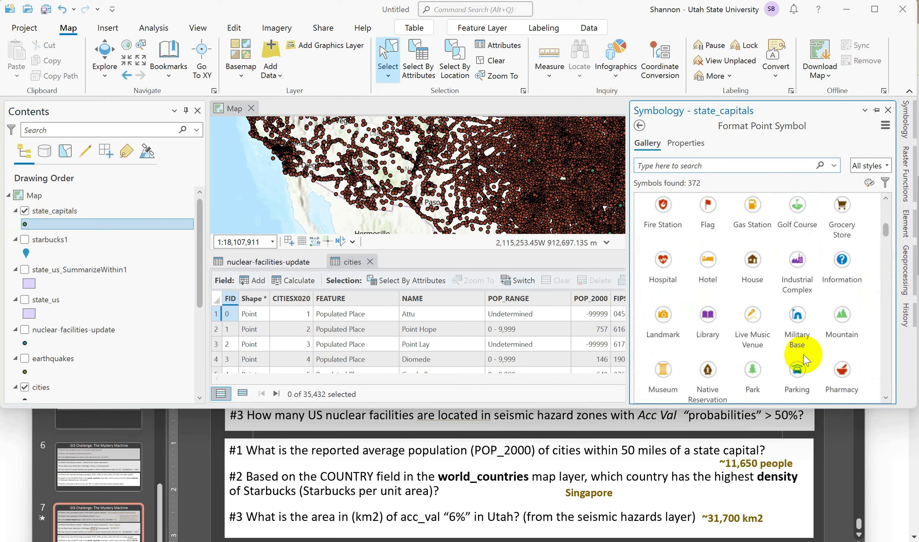
scroll(803, 359, "down", 7)
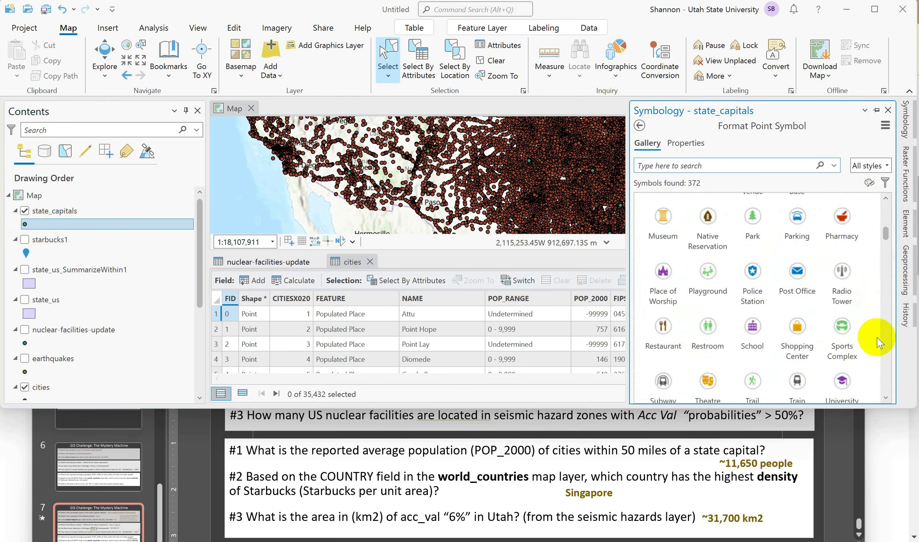
left_click(886, 342)
left_click(753, 339)
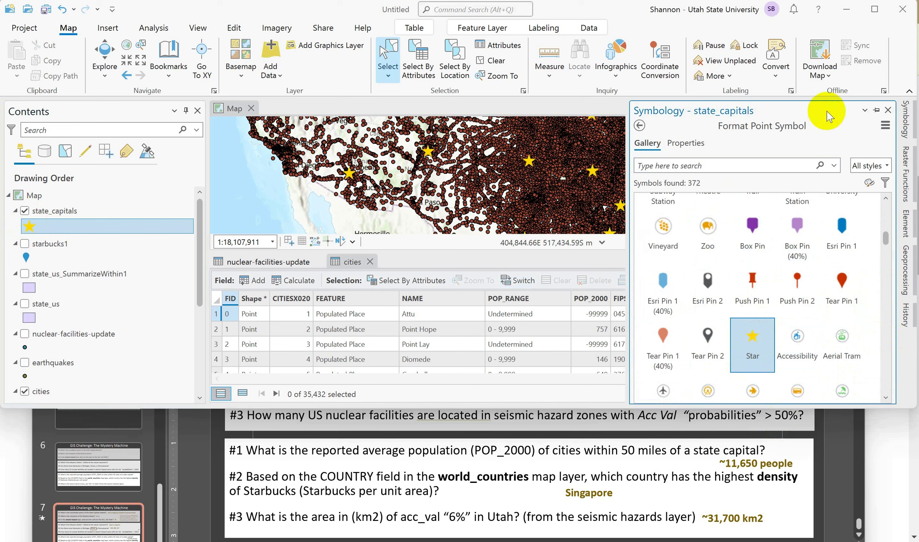
left_click(888, 110)
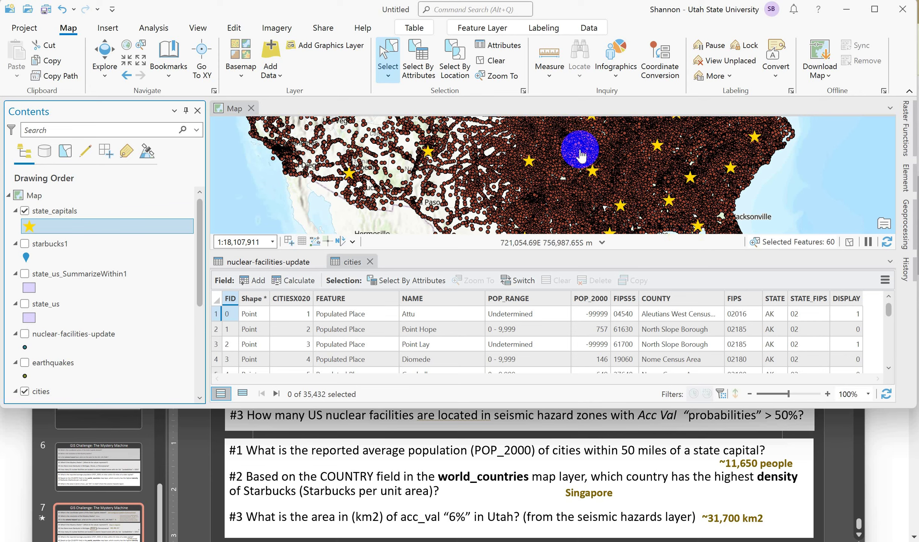
- Configure Select By Location: cities within a geodesic 50 Statute Miles of state_capitals
left_click(457, 55)
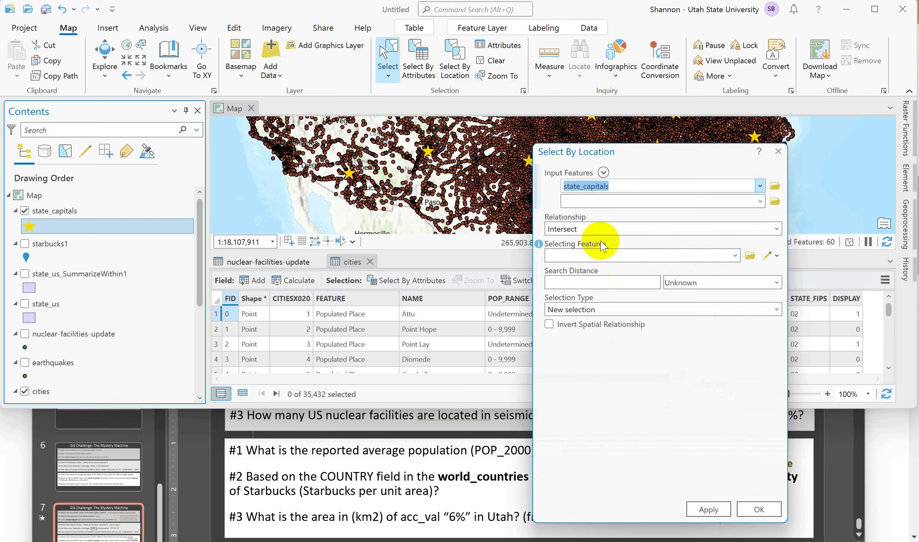
left_click(735, 256)
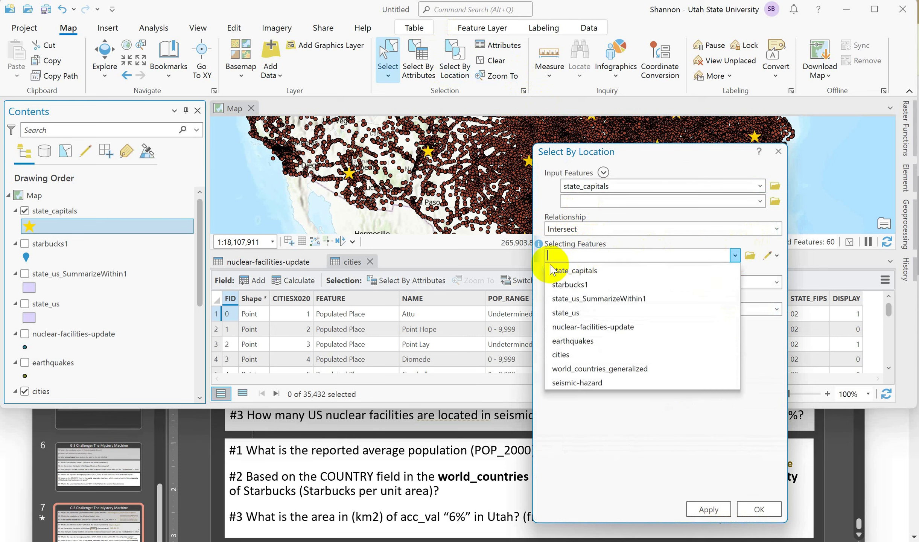
left_click(571, 271)
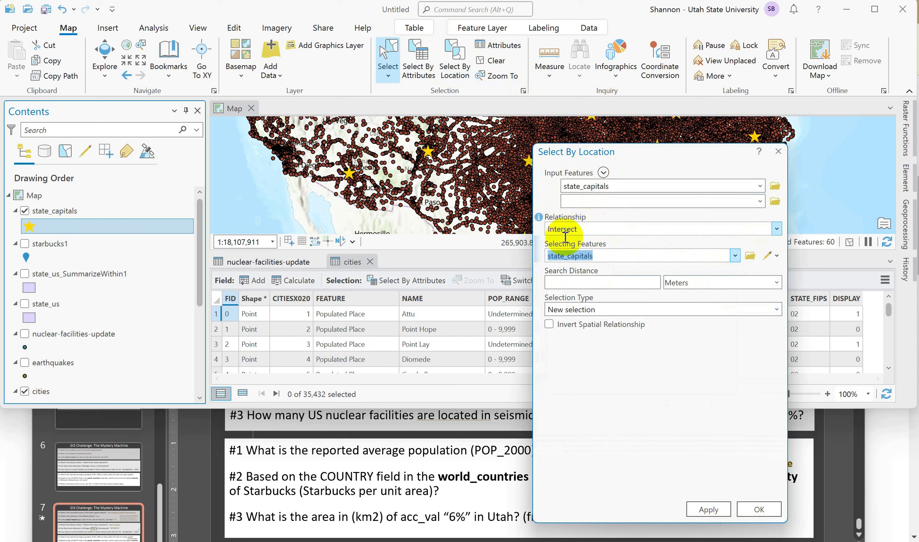
left_click(775, 228)
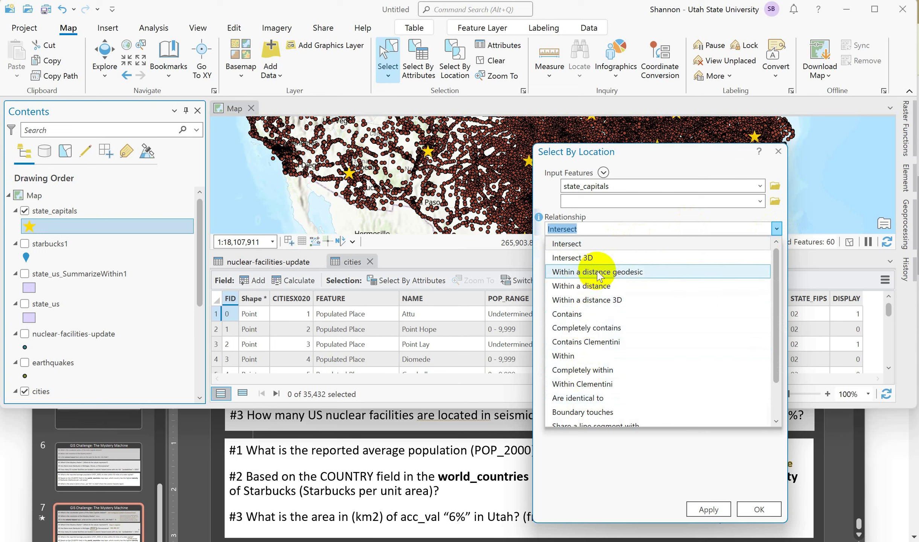
left_click(627, 277)
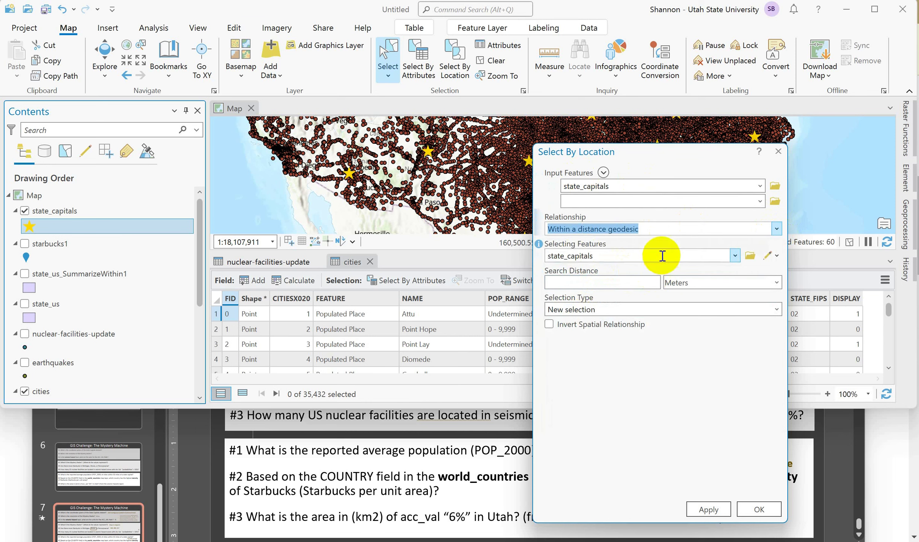
left_click(759, 186)
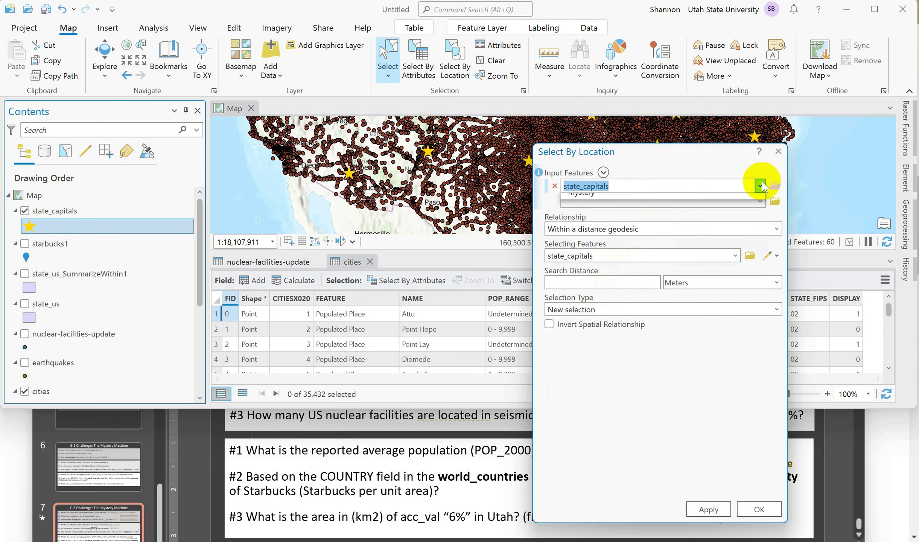
left_click(592, 286)
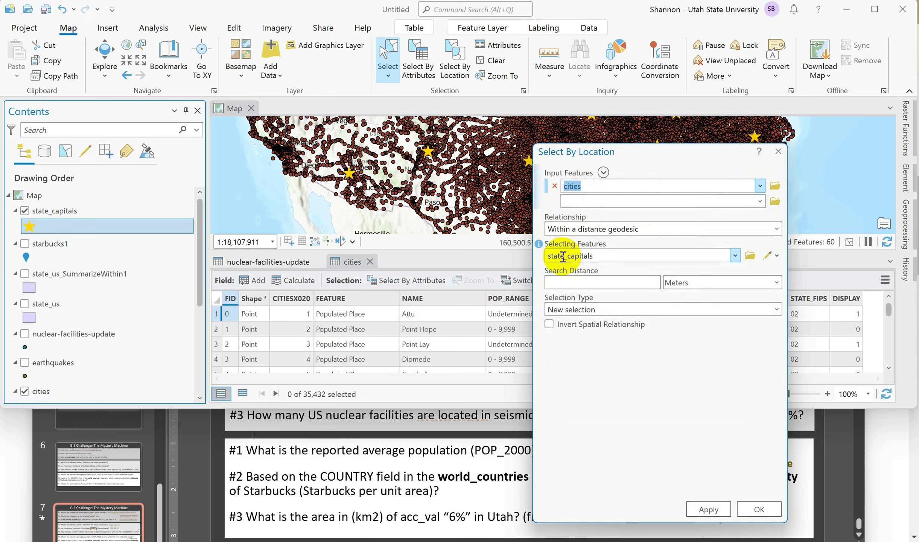
left_click(635, 281)
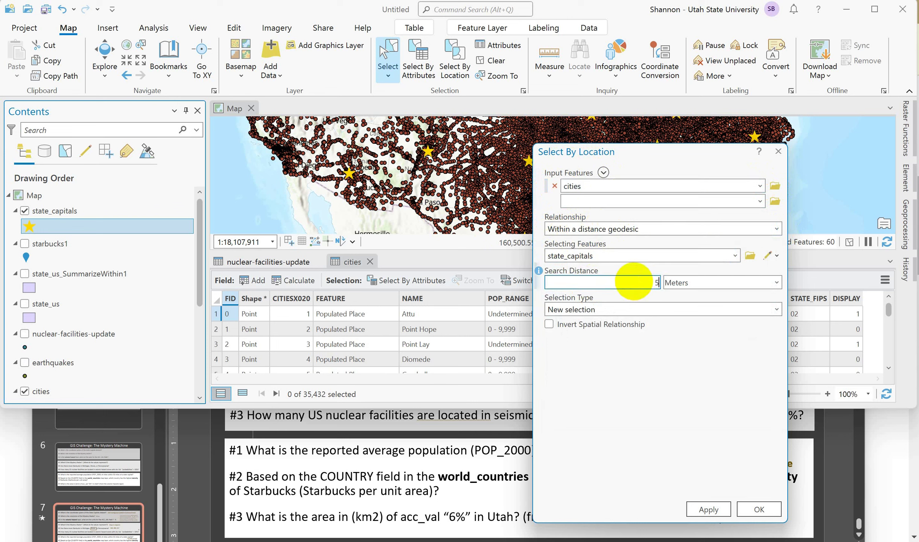
left_click(776, 283)
left_click(693, 392)
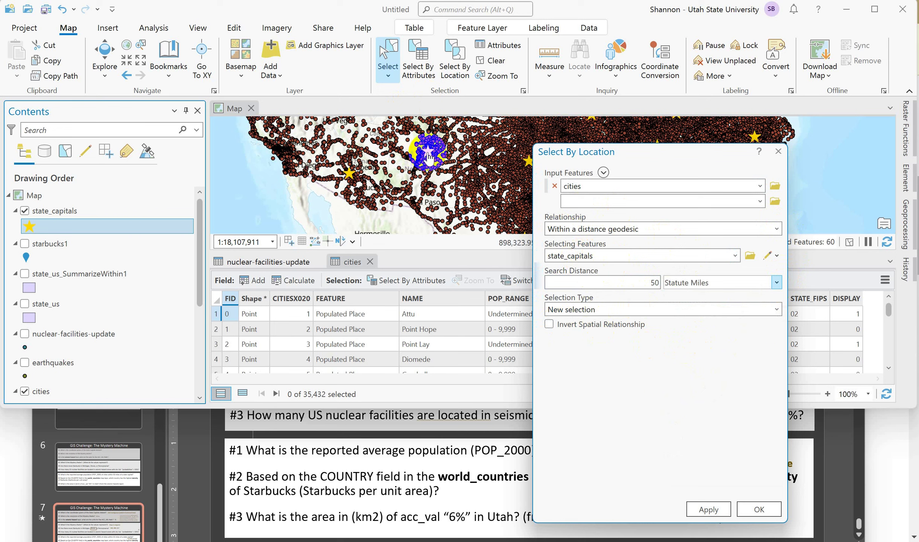
- Move the Select By Location dialog aside and zoom the map to Raleigh's neighbourhood
left_click_drag(667, 163, 290, 214)
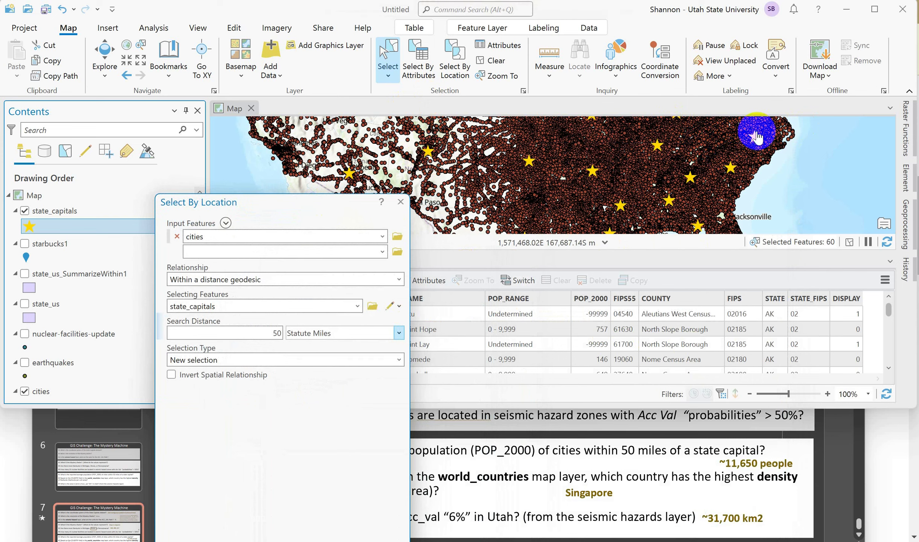
scroll(755, 142, "up", 10)
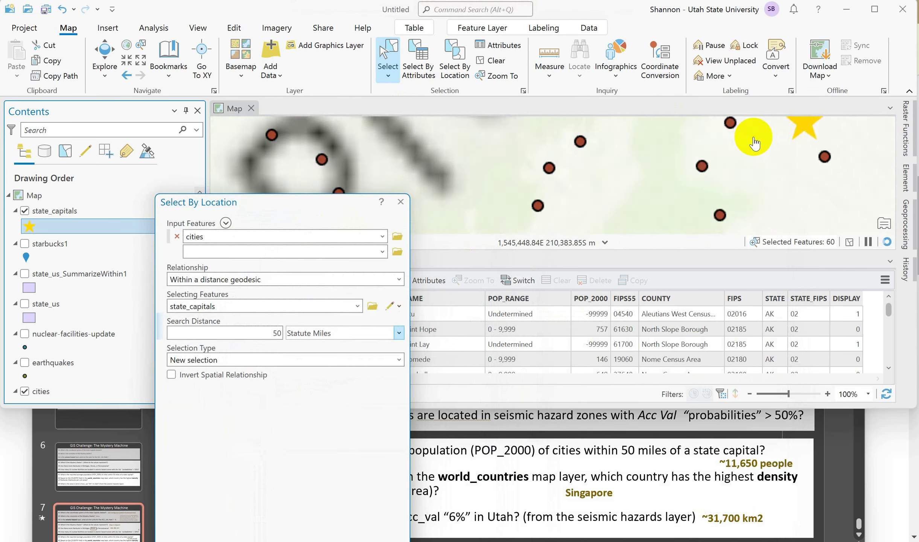
left_click_drag(790, 139, 708, 184)
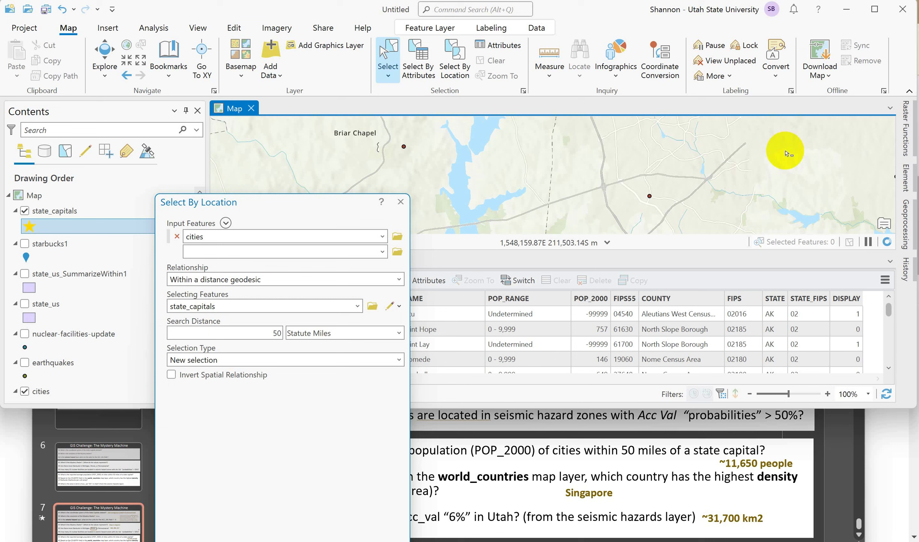
left_click(127, 74)
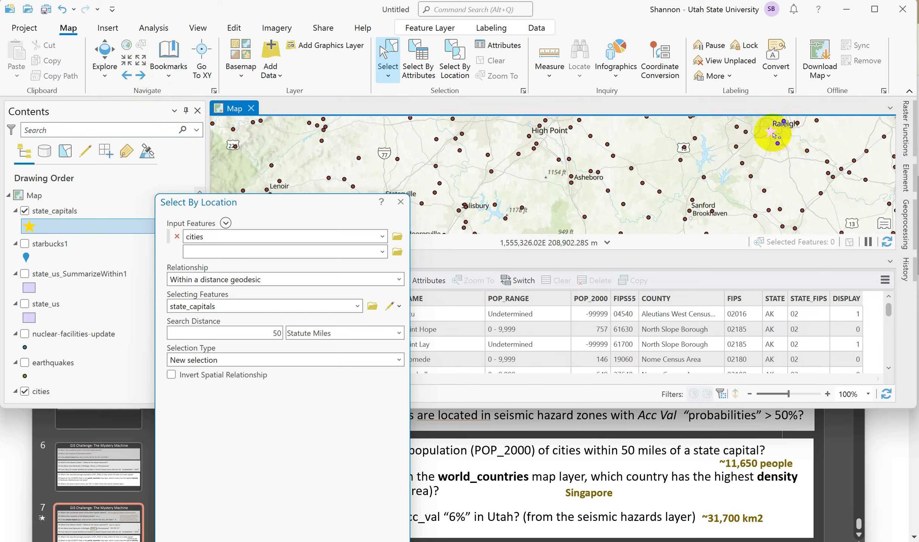
scroll(780, 130, "up", 8)
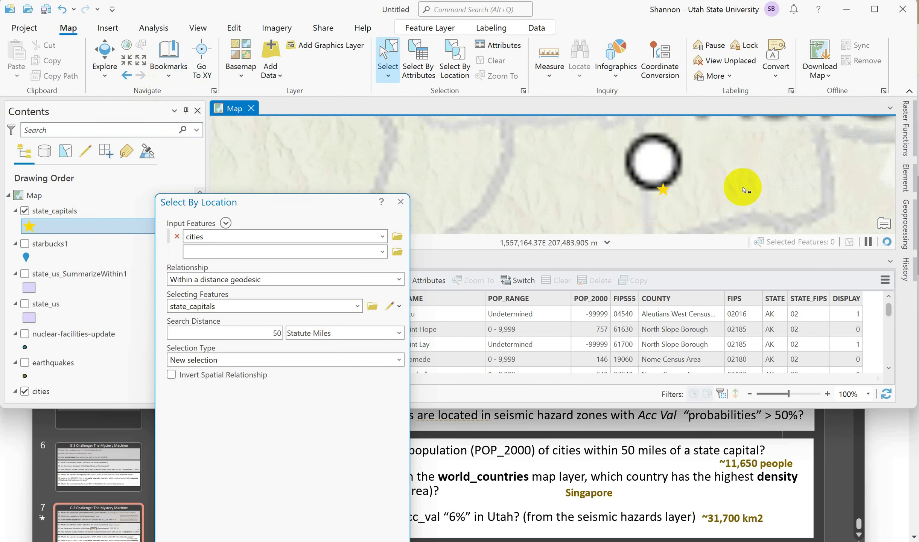
scroll(694, 195, "down", 4)
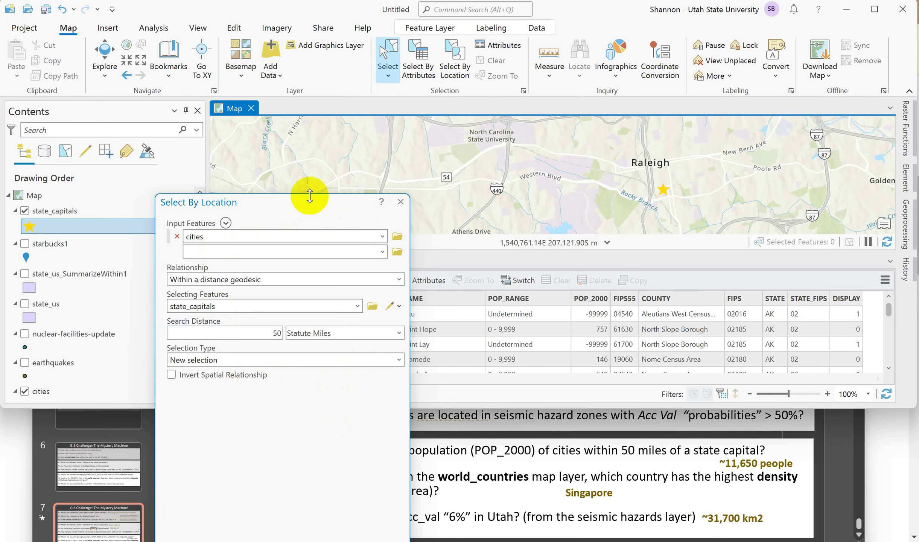
- Run the location selection, selecting 7,324 of 35,432 cities near state capitals
left_click_drag(308, 195, 309, 191)
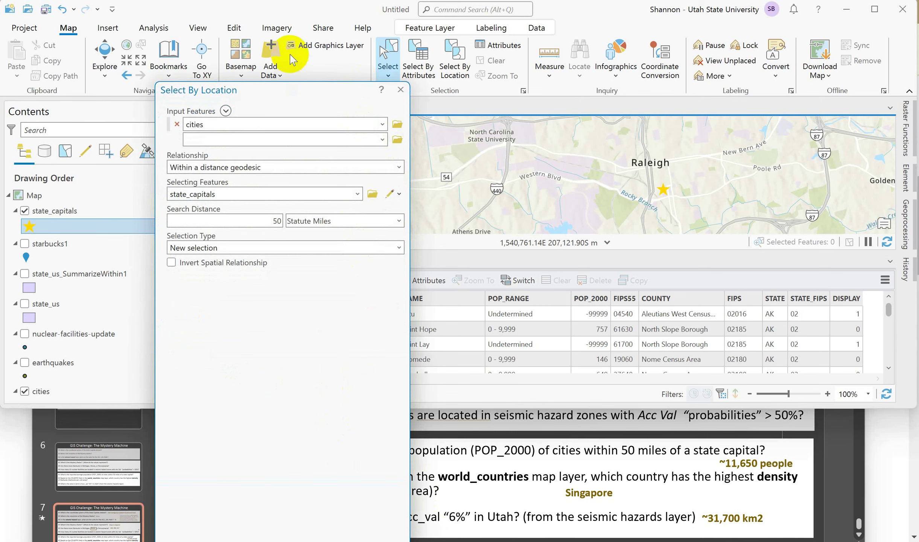
left_click_drag(294, 79, 348, 100)
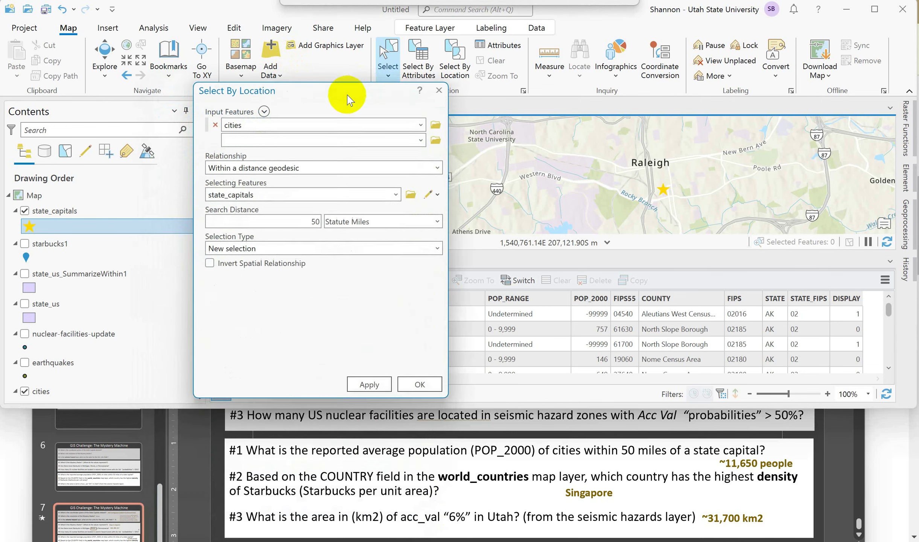
left_click(420, 382)
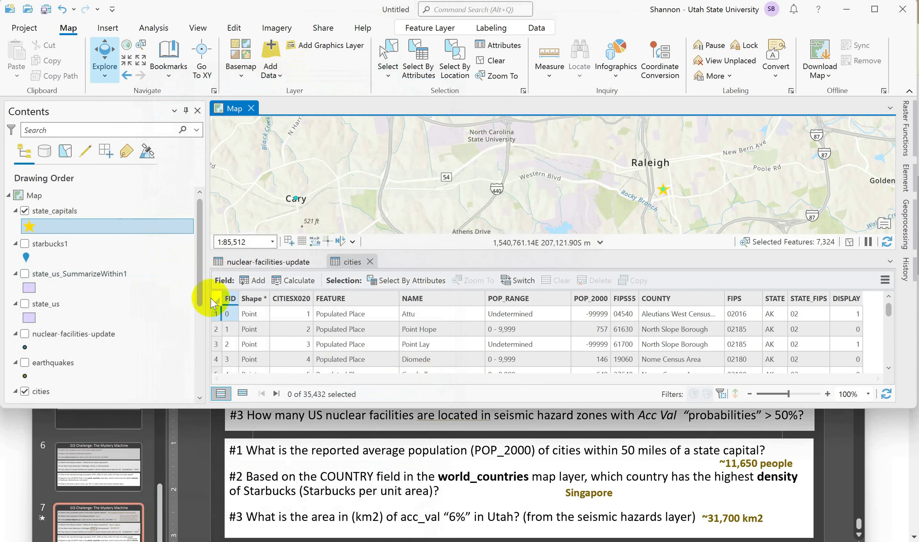
- Close the nuclear-facilities-update table and give the map more room than the table
left_click(318, 261)
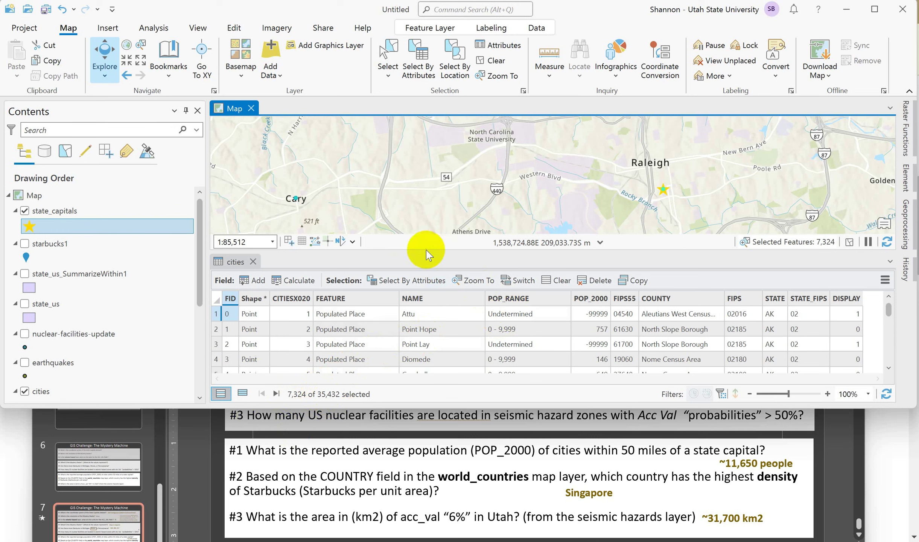
left_click_drag(417, 250, 420, 318)
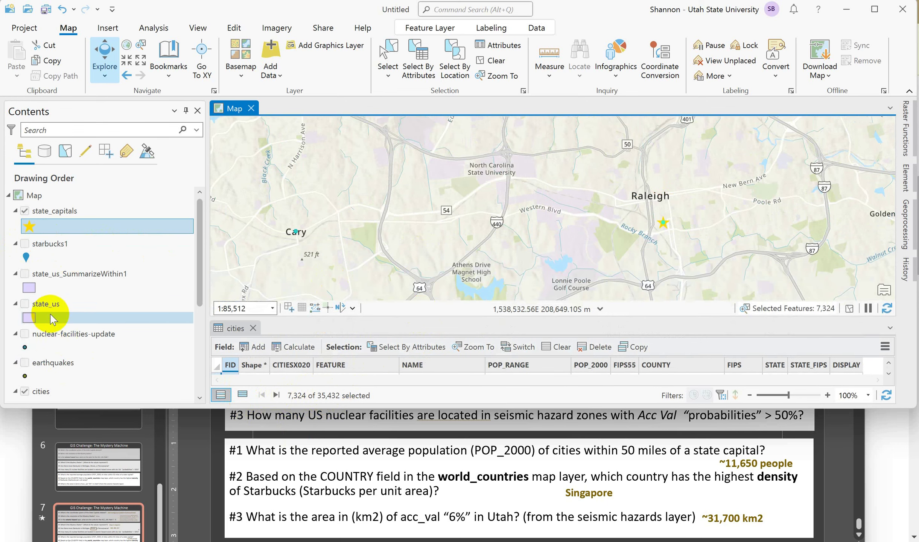
scroll(57, 368, "down", 5)
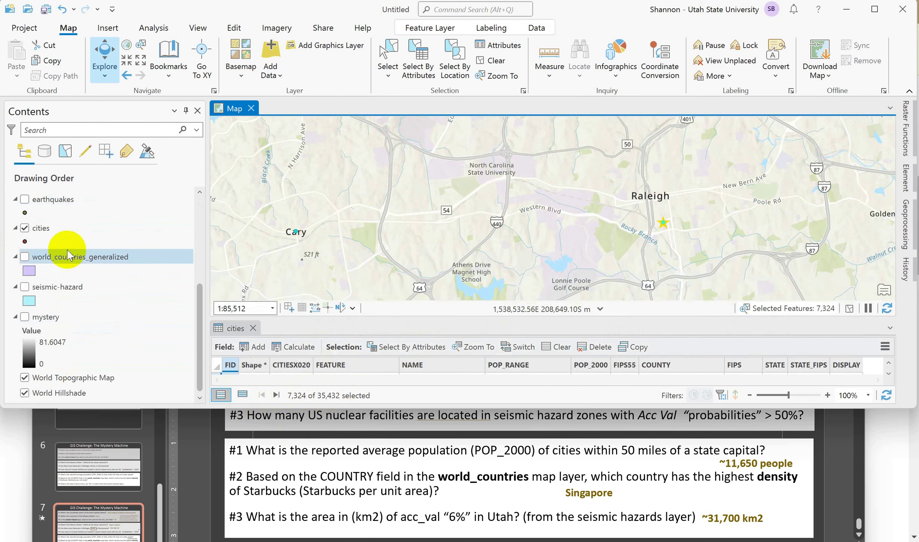
right_click(38, 228)
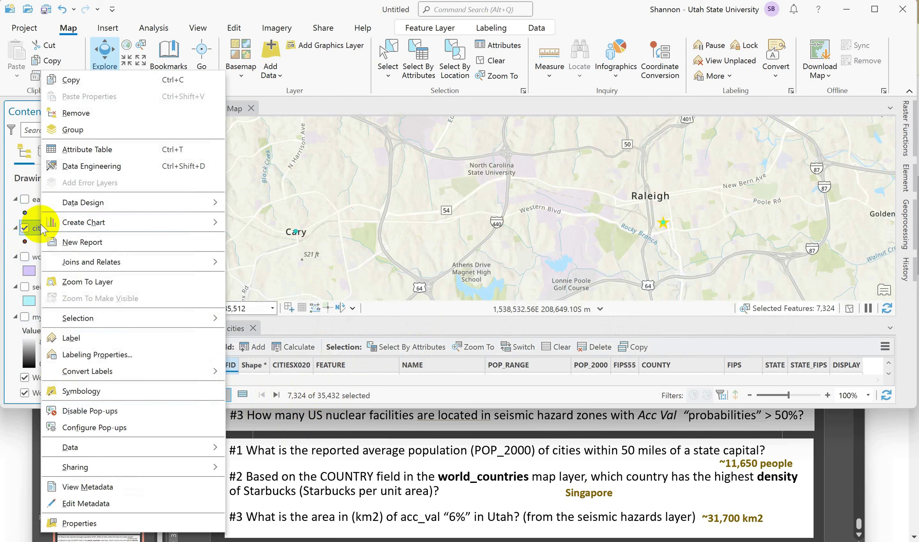
- Zoom to the full cities layer, then close in on selected cities around Jefferson City
left_click(89, 285)
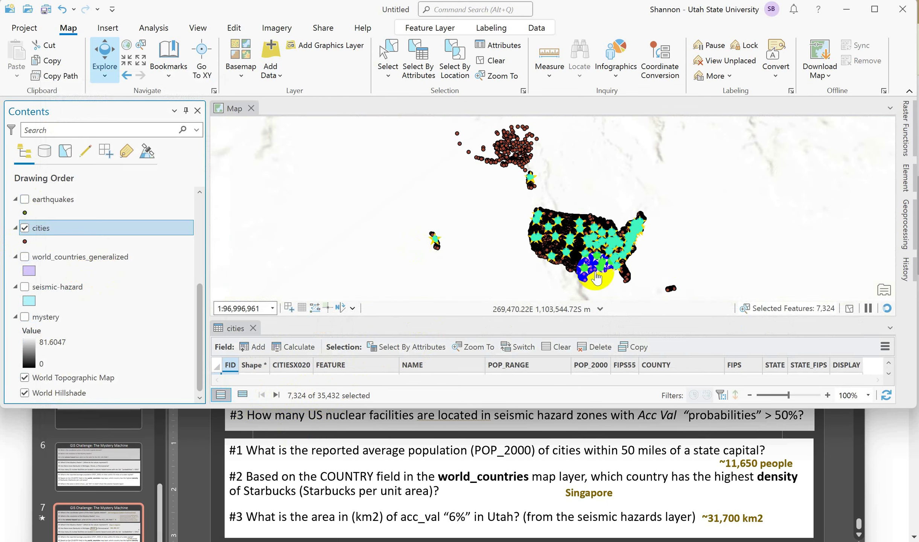
scroll(615, 250, "up", 5)
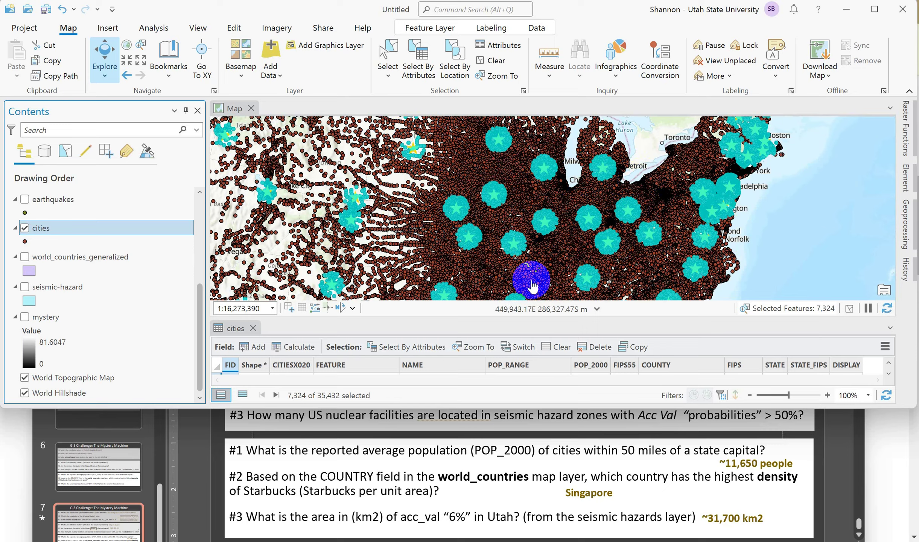
scroll(532, 286, "up", 5)
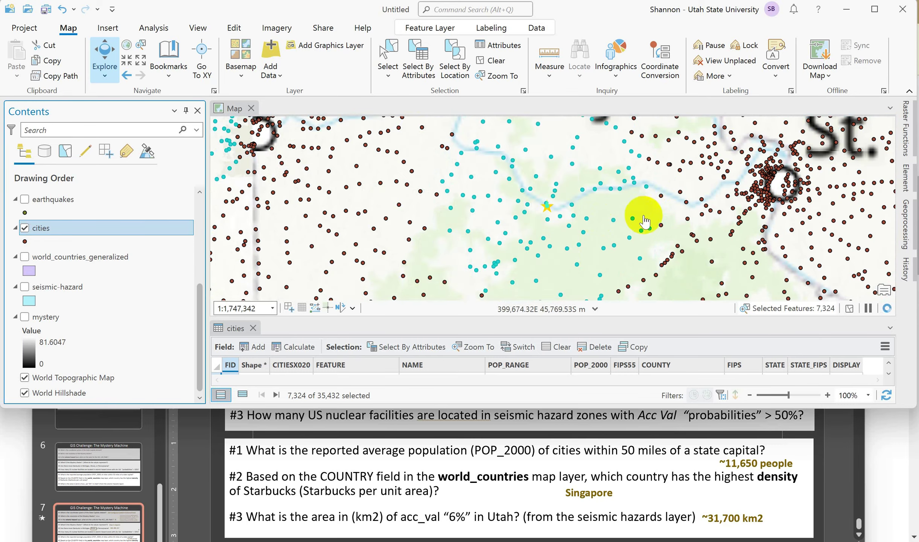
left_click(549, 54)
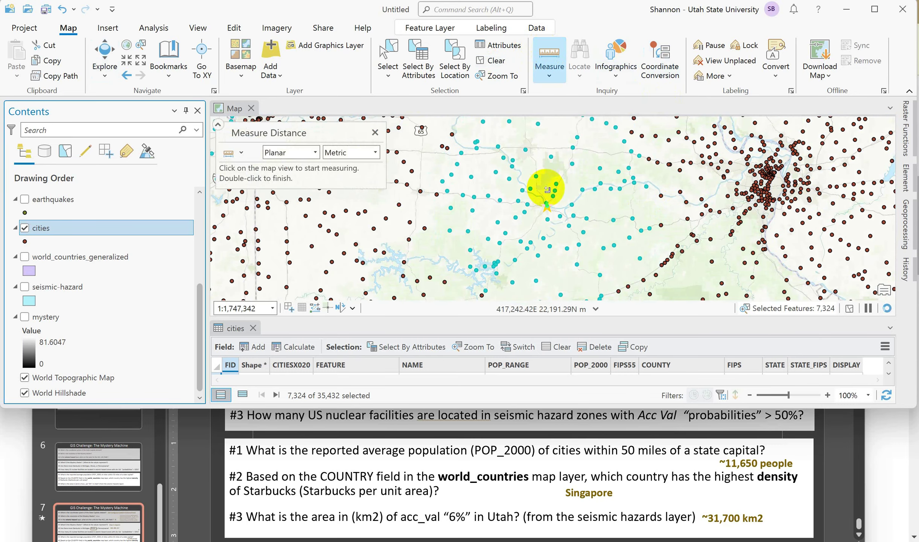
left_click(547, 205)
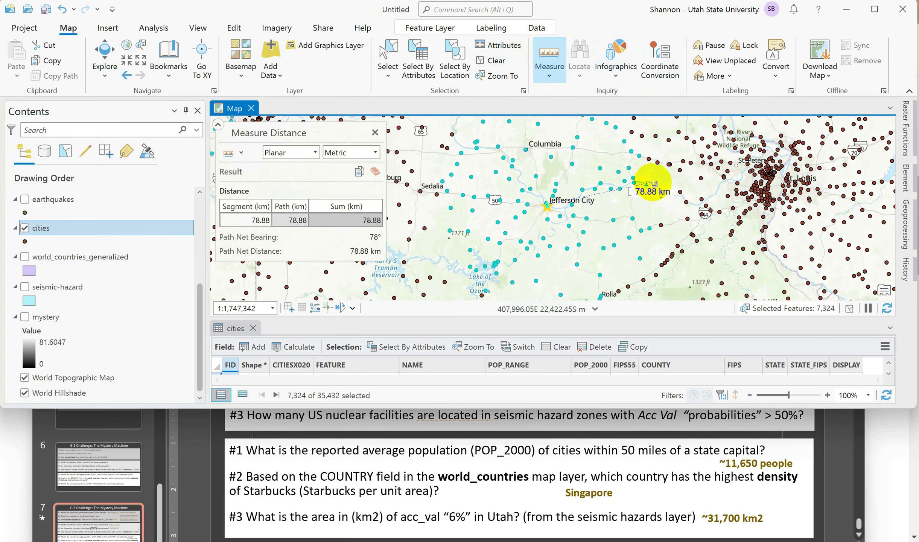
left_click(375, 153)
left_click(350, 187)
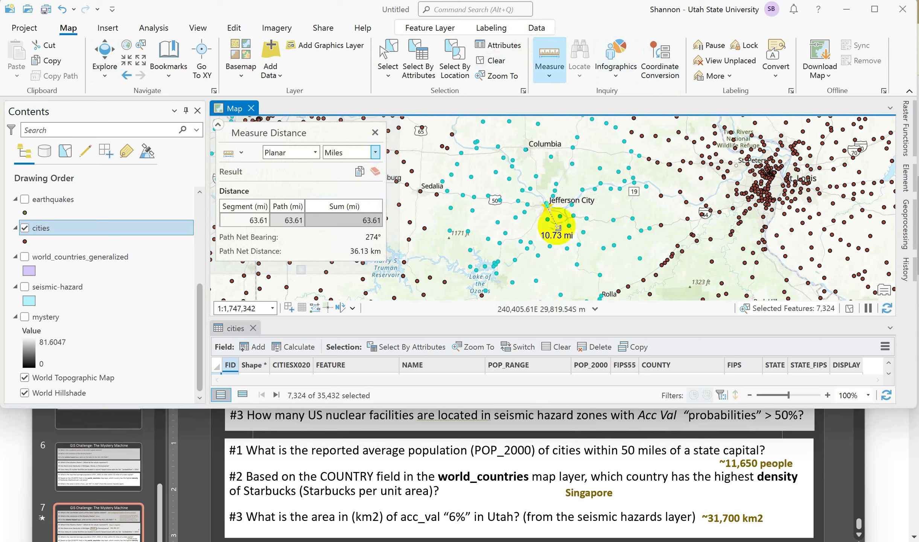
left_click(546, 204)
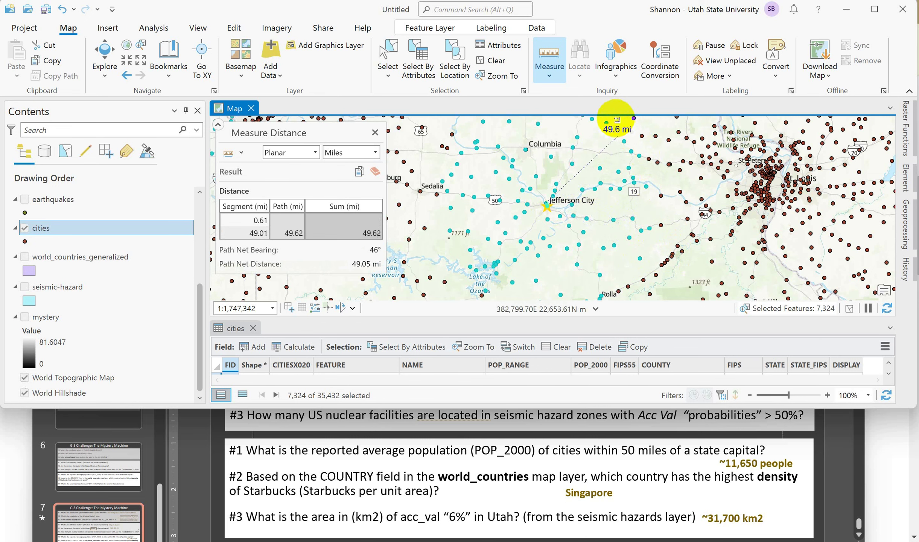
left_click(375, 132)
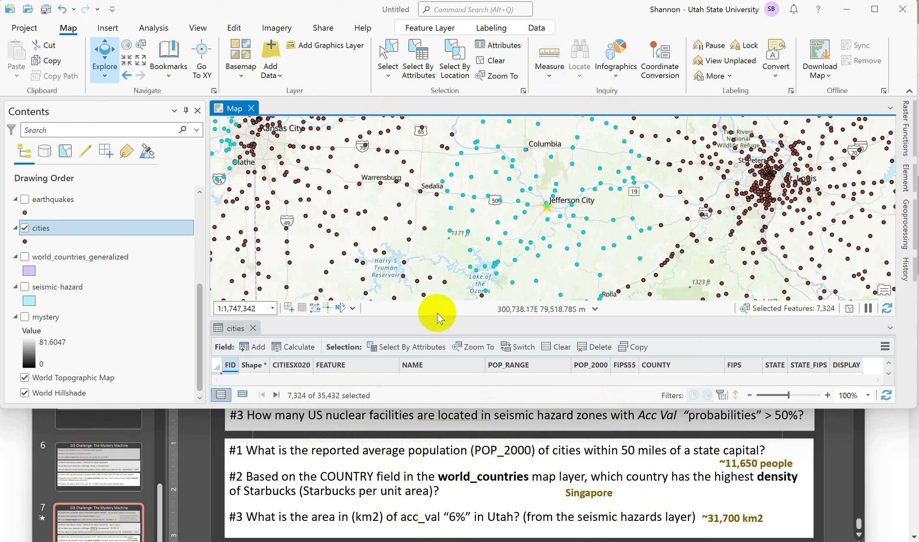
- Enlarge the cities table, list only the 7,324 selected records, and start Select By Attributes
left_click_drag(436, 319, 431, 219)
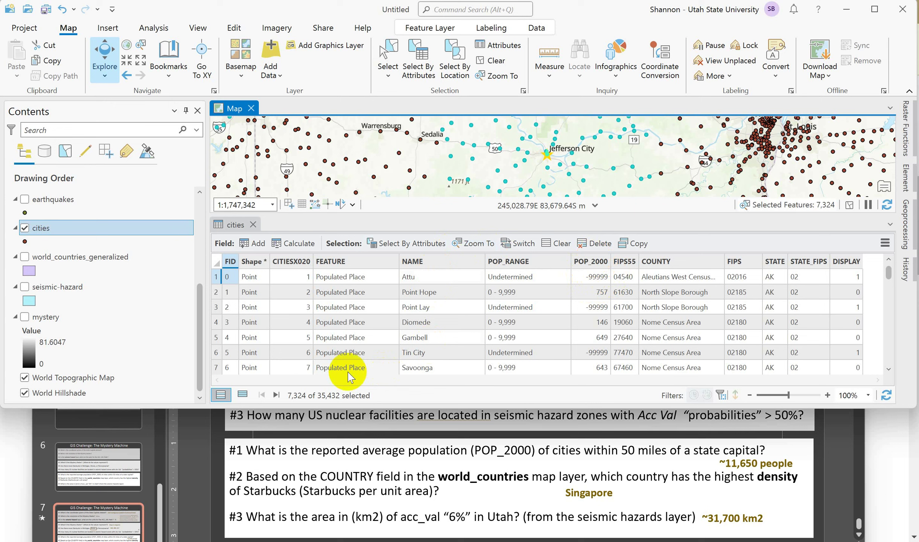
left_click(250, 396)
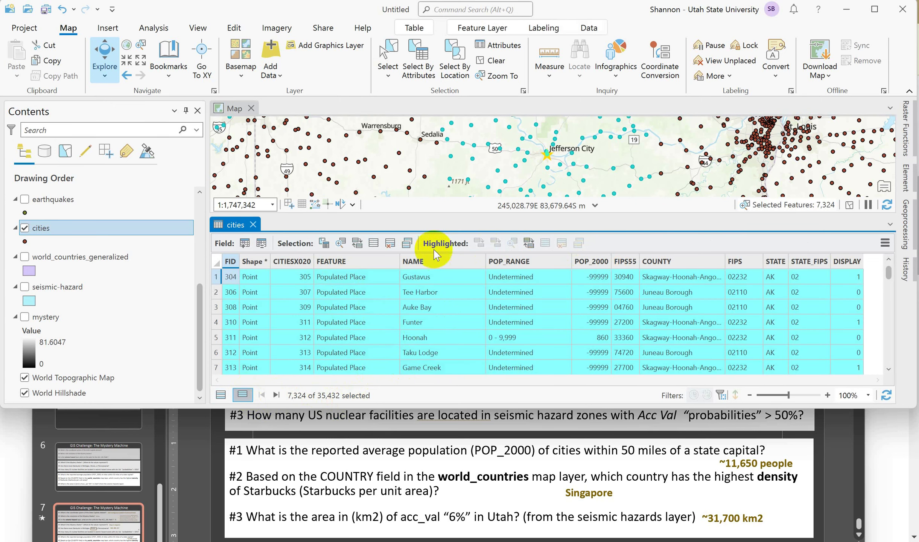
left_click(324, 244)
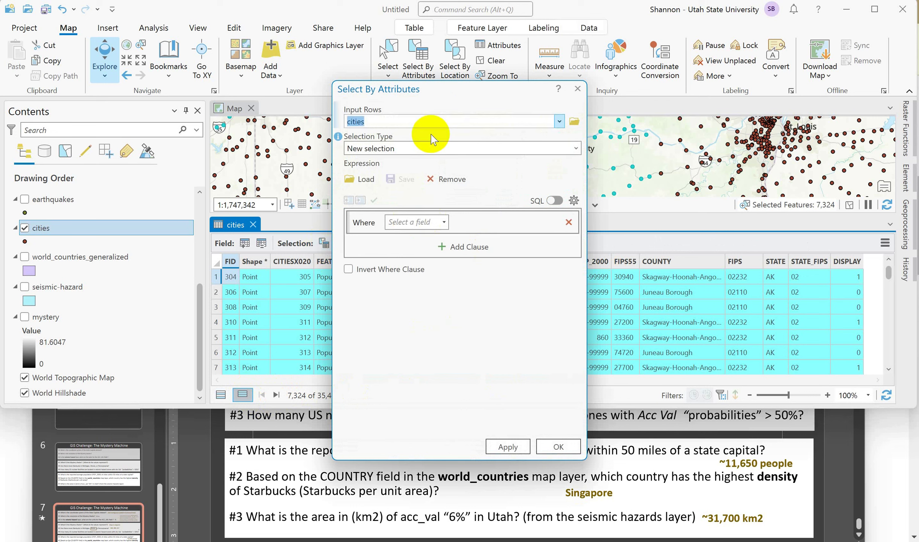
- Run Select By Attributes on cities: Remove from the current selection where POP_2000 is equal to -99999
left_click(339, 120)
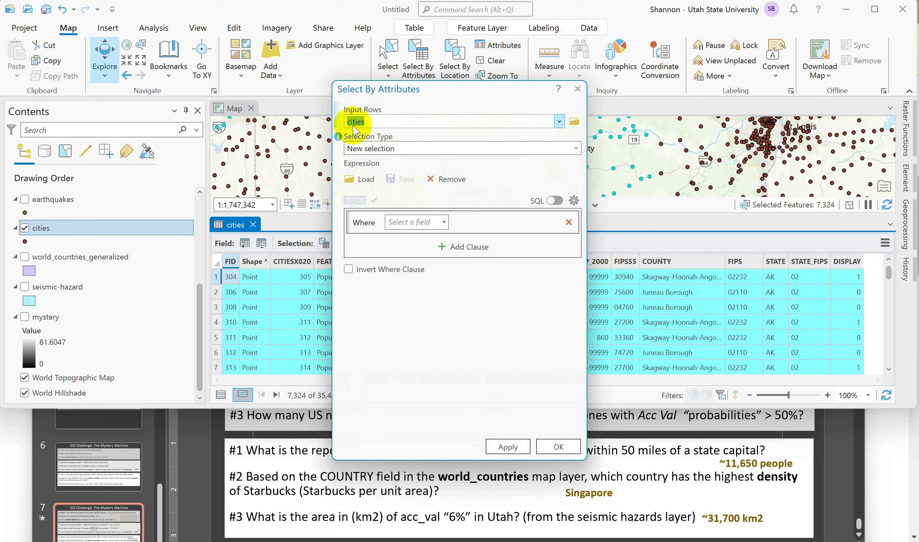
left_click(576, 149)
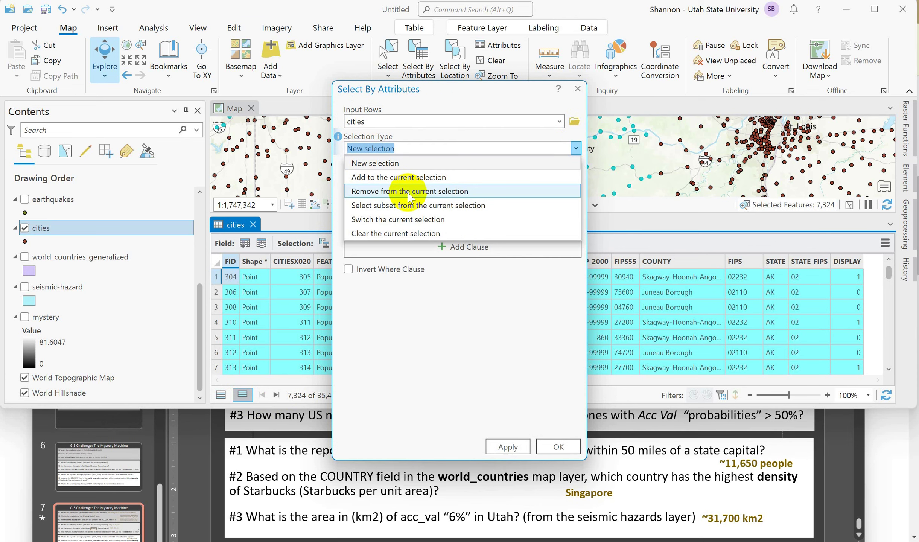
left_click(430, 192)
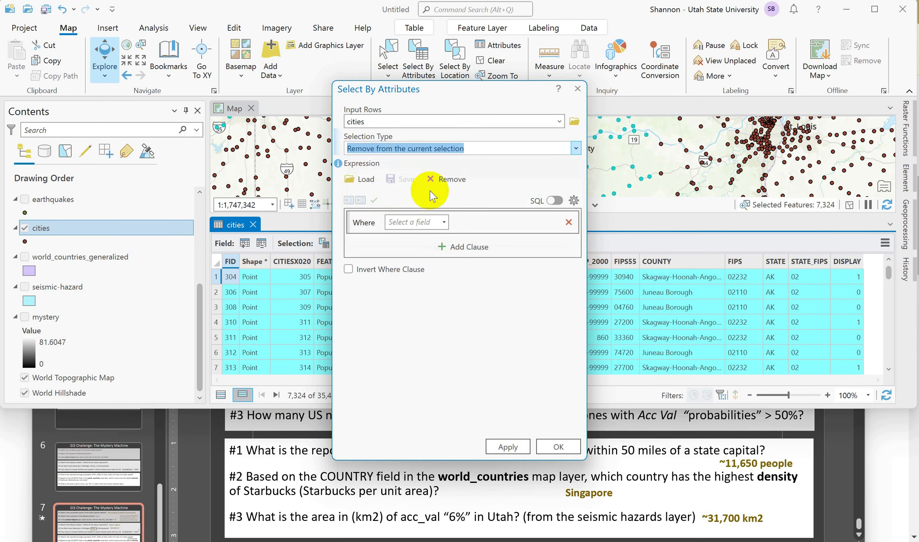
left_click(443, 222)
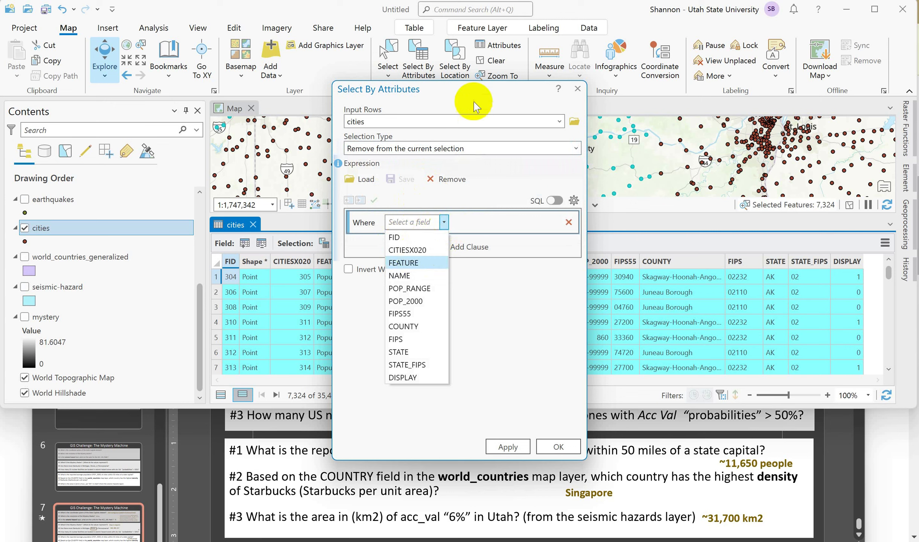
left_click(466, 90)
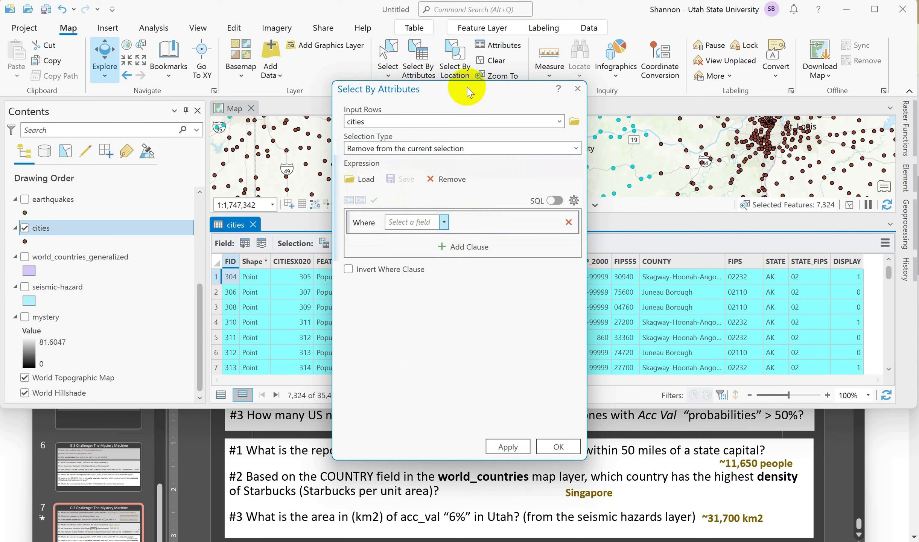
left_click(444, 222)
left_click(416, 302)
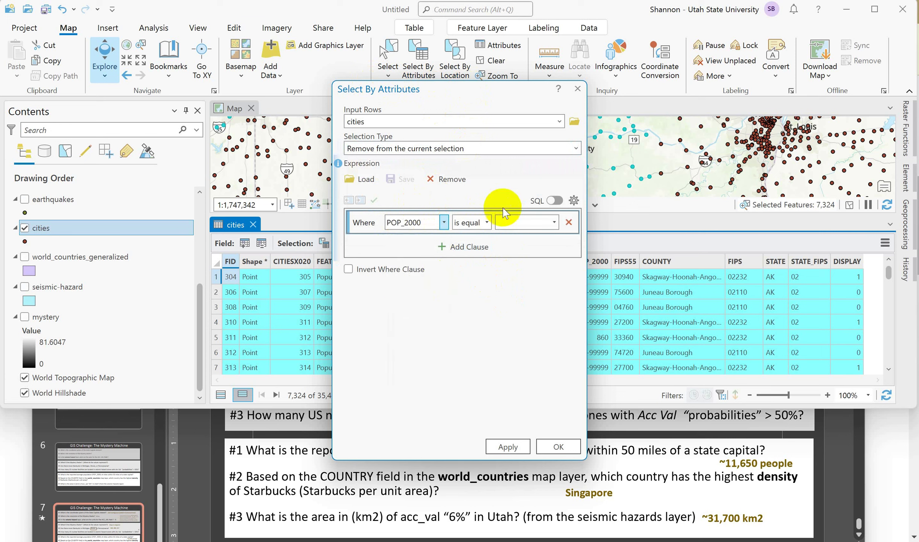
left_click(555, 222)
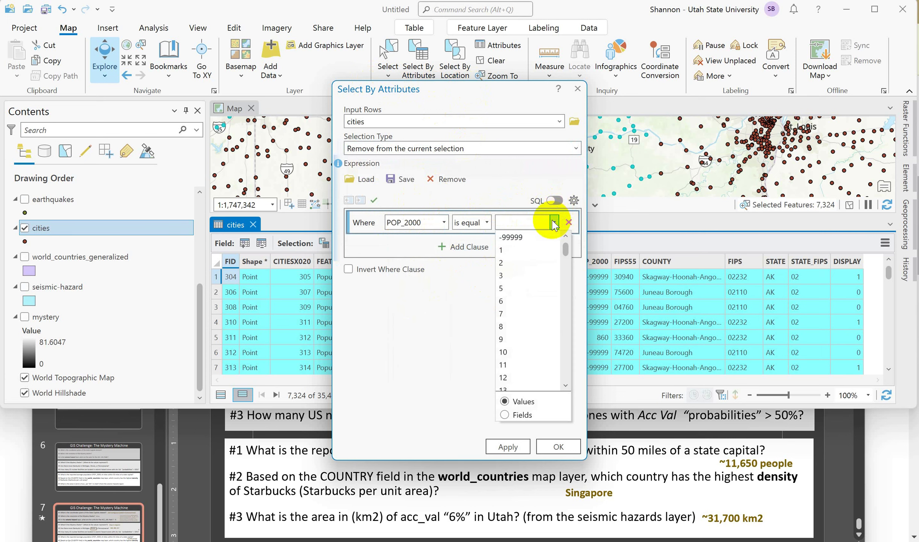
left_click(512, 238)
left_click(558, 447)
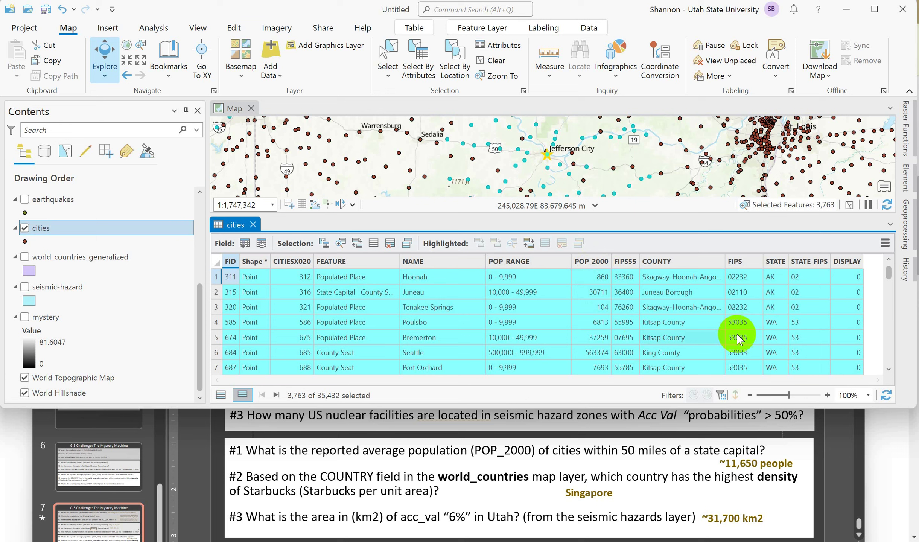
- Sort the cities table ascending by POP_2000, putting Thurmond with population 7 first
right_click(584, 265)
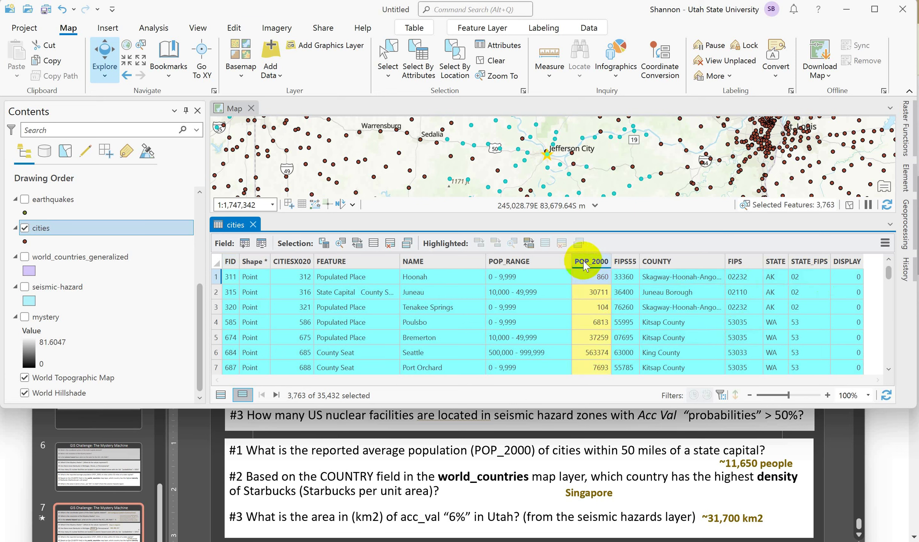
left_click(608, 266)
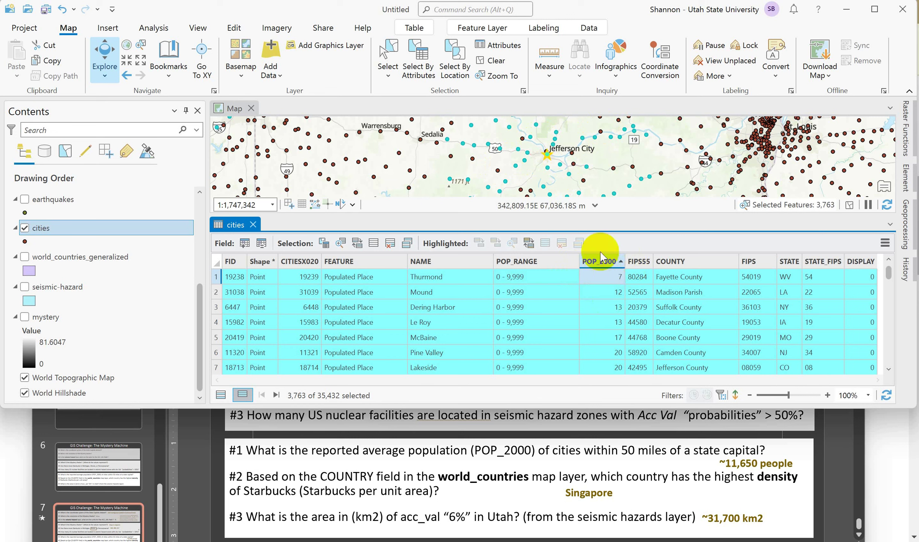
mouse_move(603, 268)
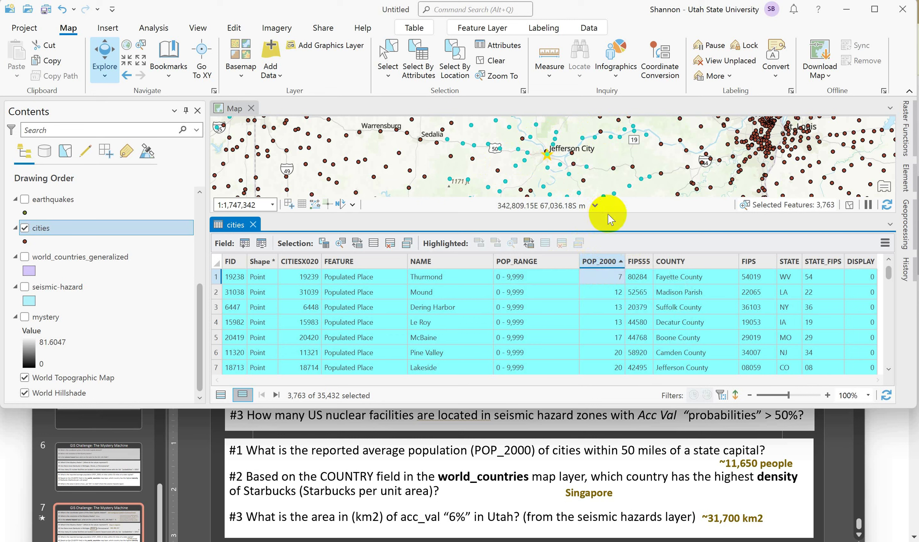
left_click(594, 261)
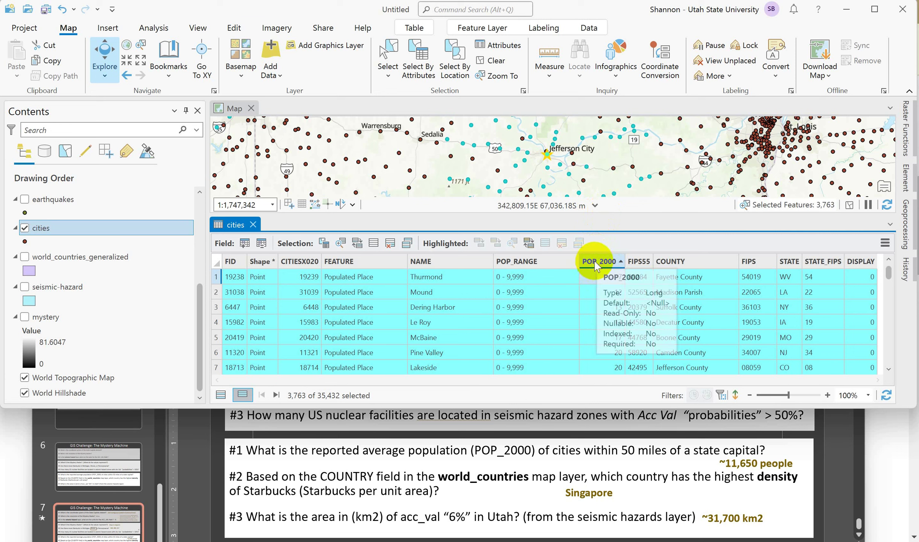
right_click(597, 262)
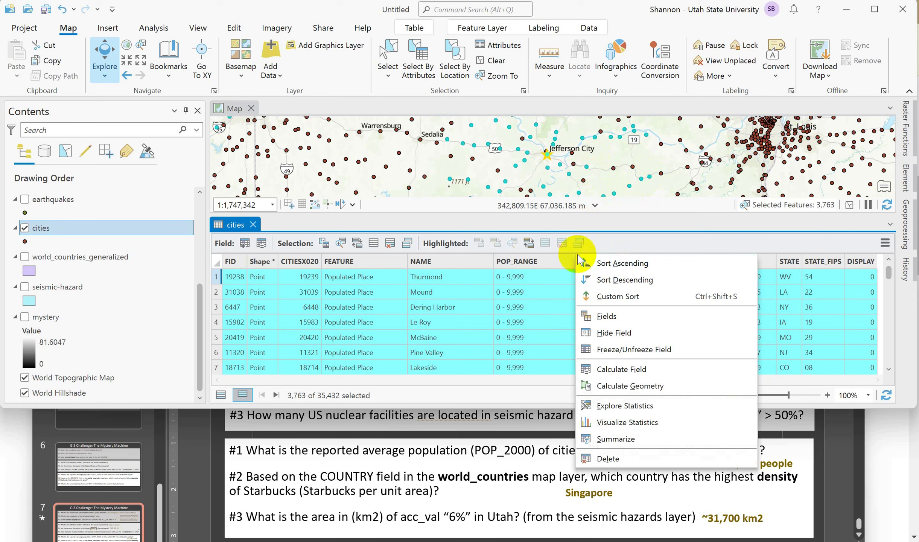
- Show POP_2000 statistics for the 3,763 selected cities and read the mean of 11,685.712198
left_click(622, 405)
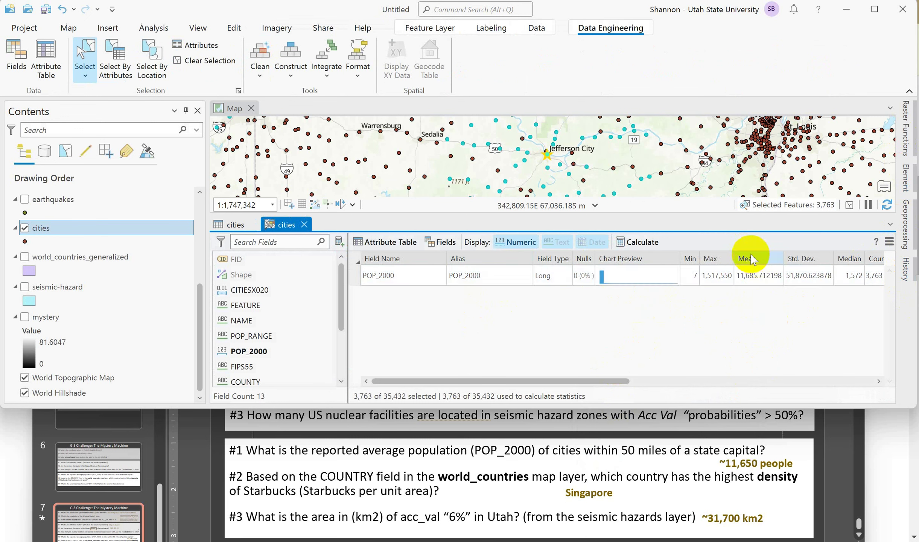
left_click(749, 284)
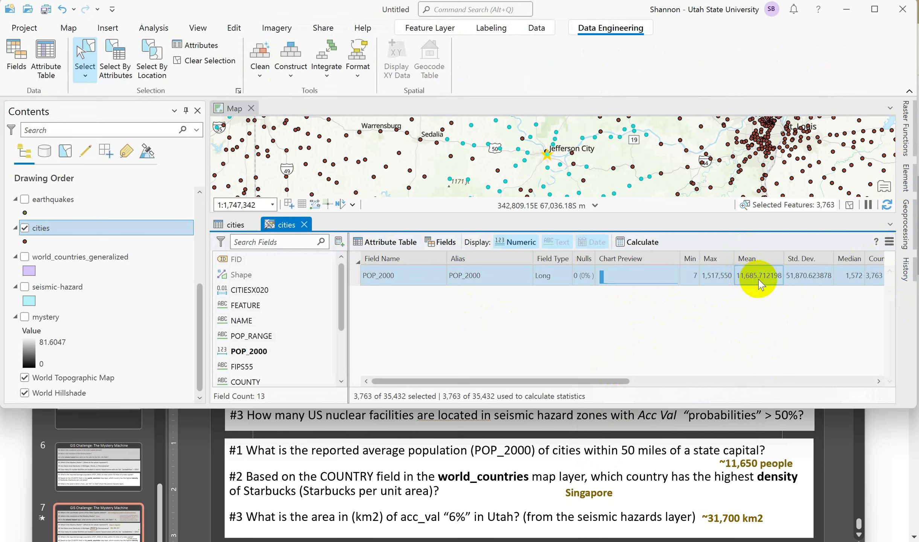
left_click(756, 260)
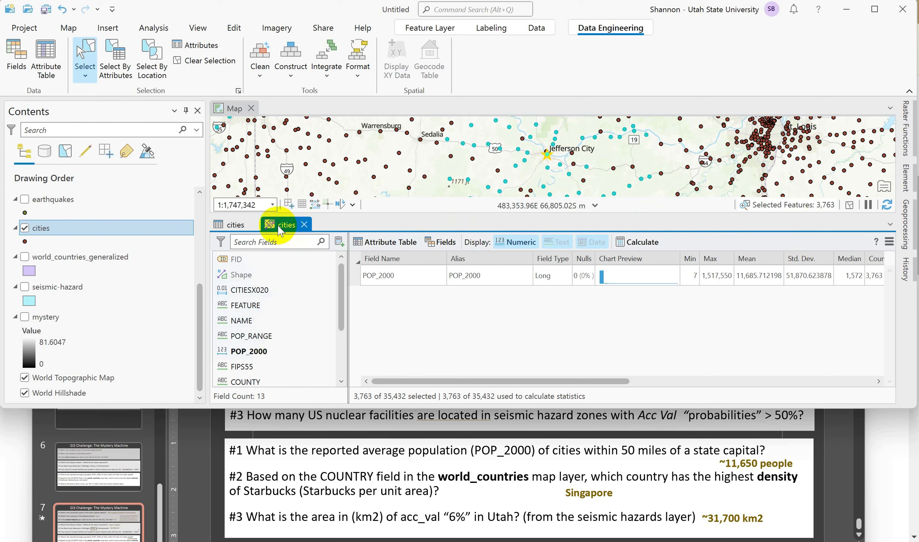
- Chart the POP_2000 distribution for the selected cities and check the question slide in PowerPoint
left_click(233, 224)
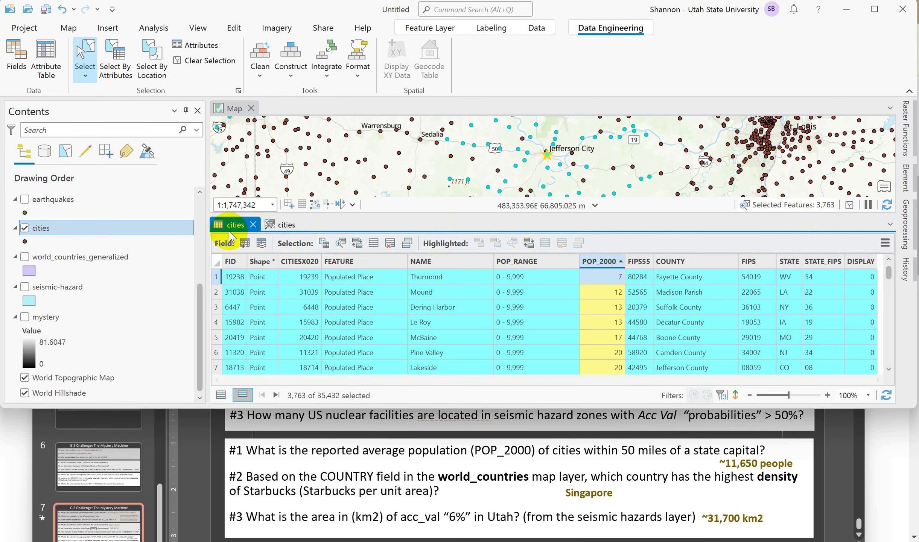
right_click(593, 262)
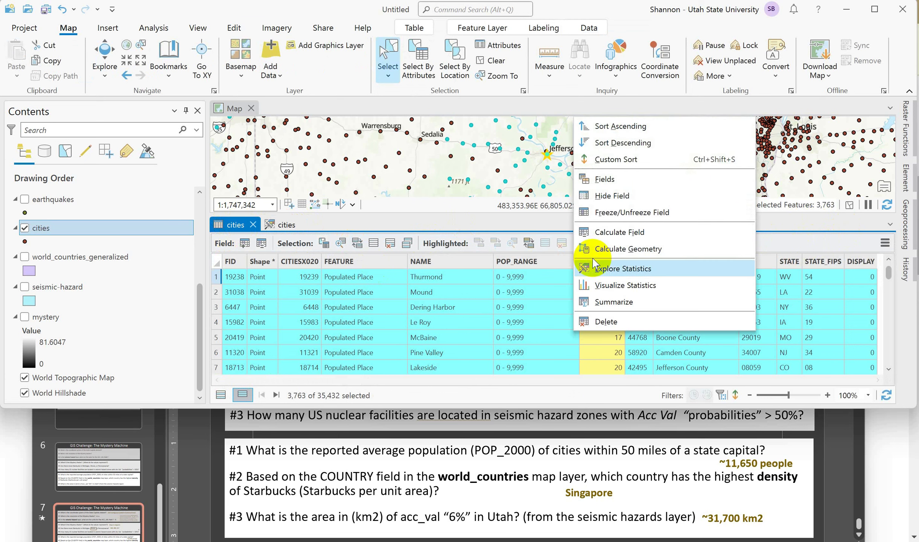
left_click(620, 289)
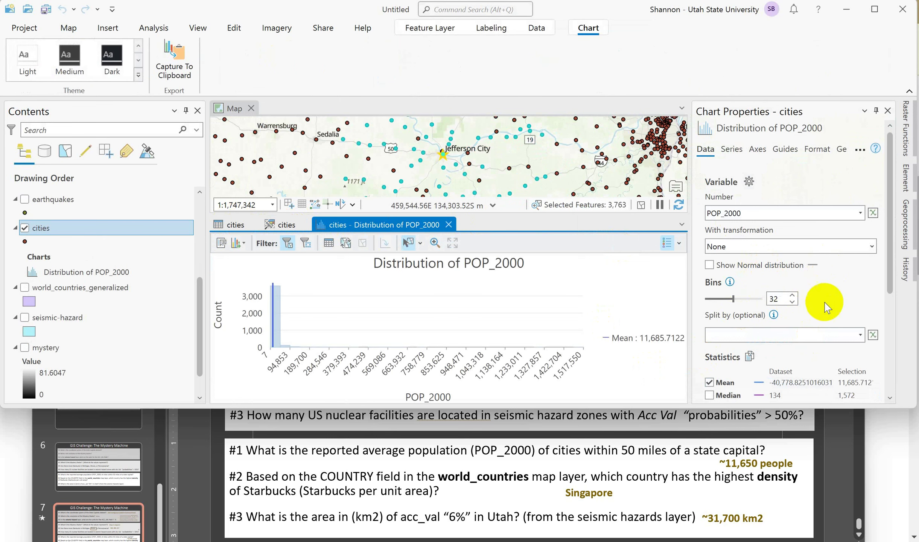
scroll(823, 300, "down", 5)
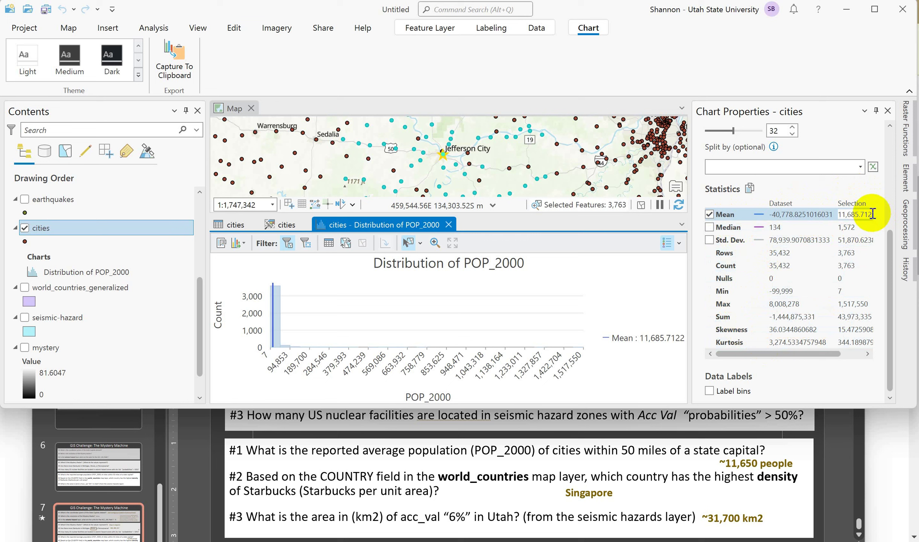
left_click(748, 469)
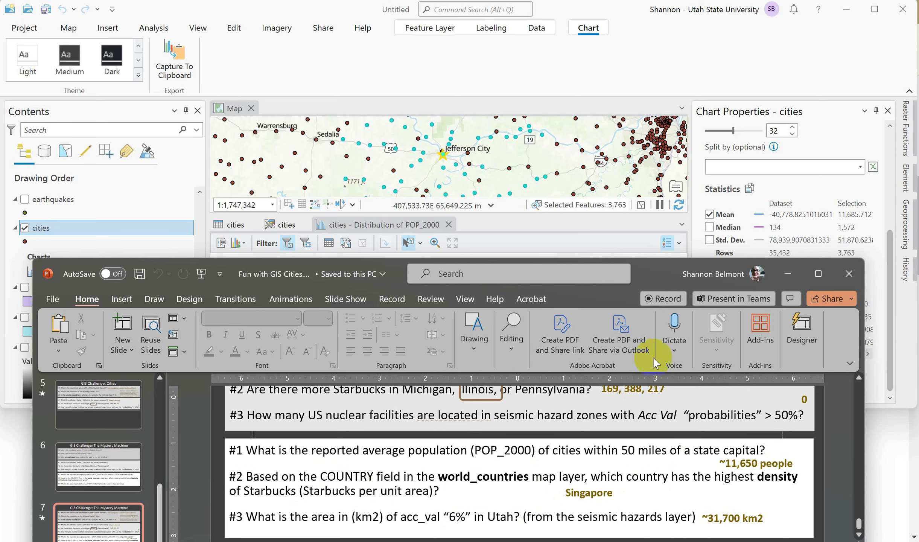
- Hide the cities layer and close the cities attribute table
left_click(714, 58)
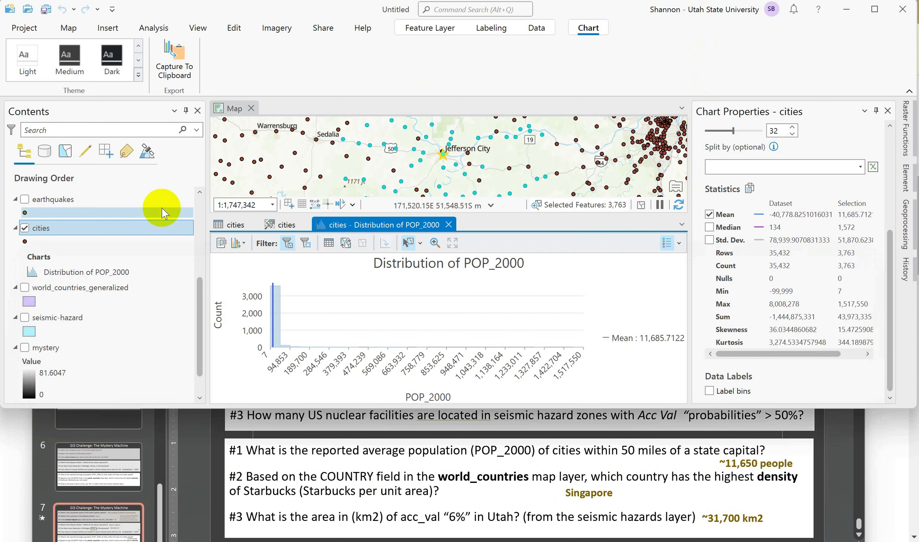
left_click(21, 230)
left_click(21, 230)
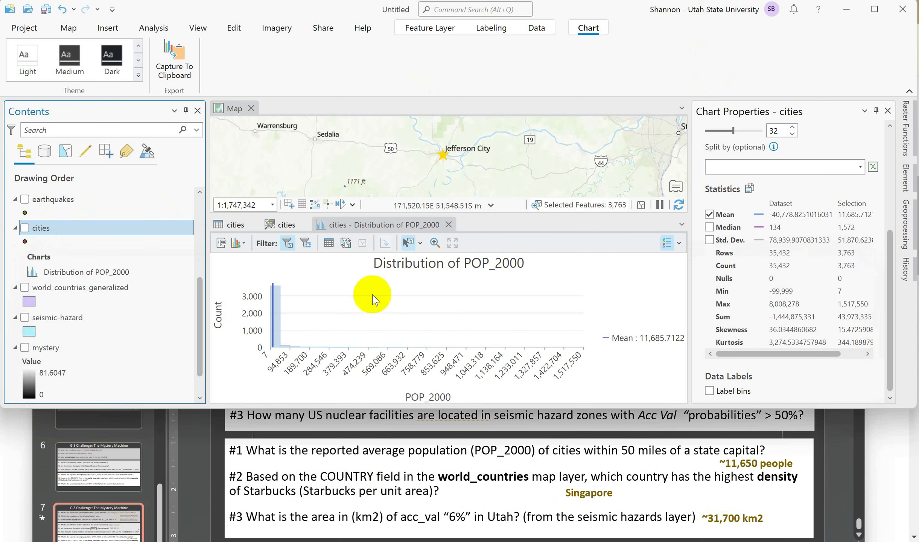
left_click(254, 224)
- Close the cities statistics view, the POP_2000 distribution chart and the chart properties panel
left_click(253, 223)
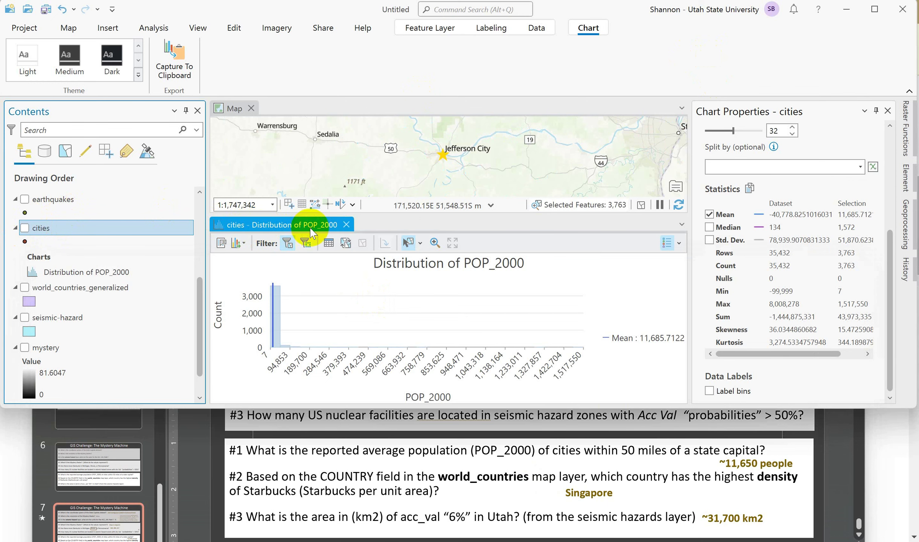
left_click(346, 225)
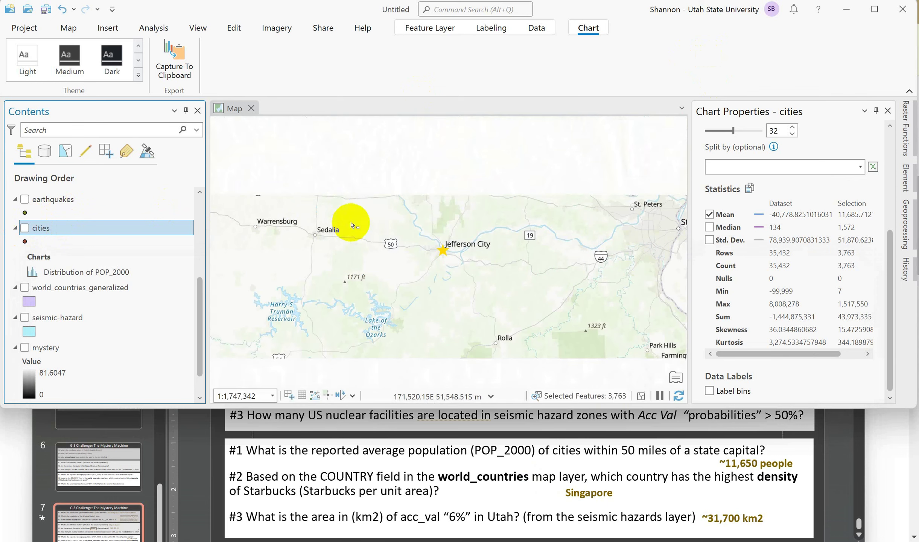
left_click(887, 110)
- Hide state_capitals and turn on the starbucks1 and world_countries_generalized layers
scroll(90, 233, "up", 5)
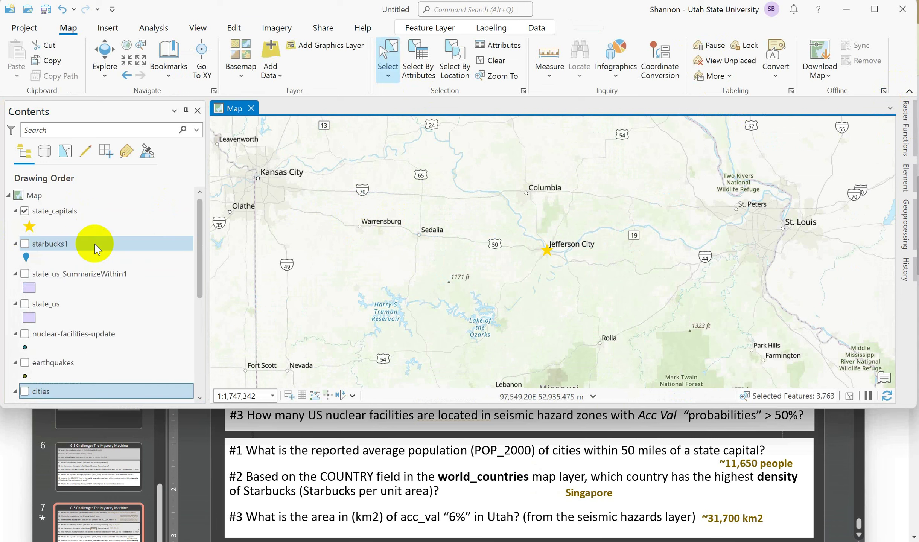
left_click(25, 211)
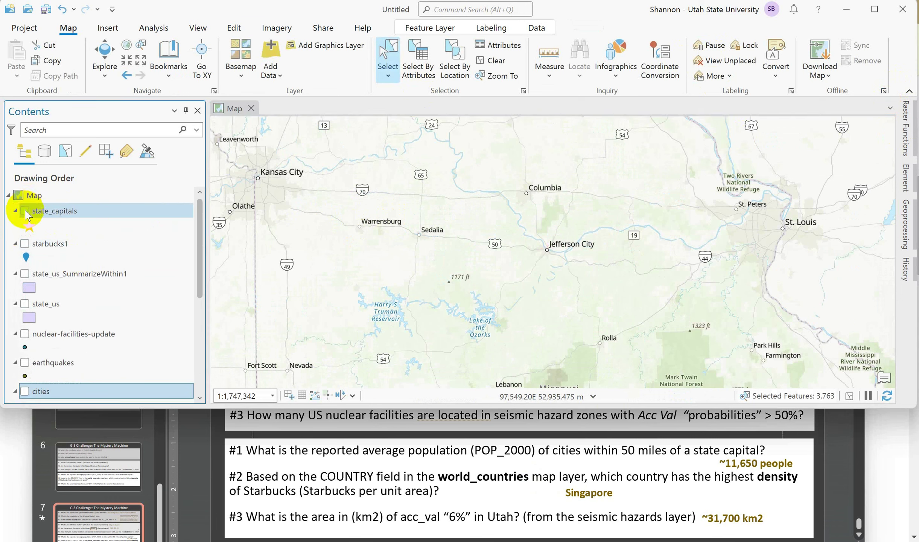
left_click(24, 244)
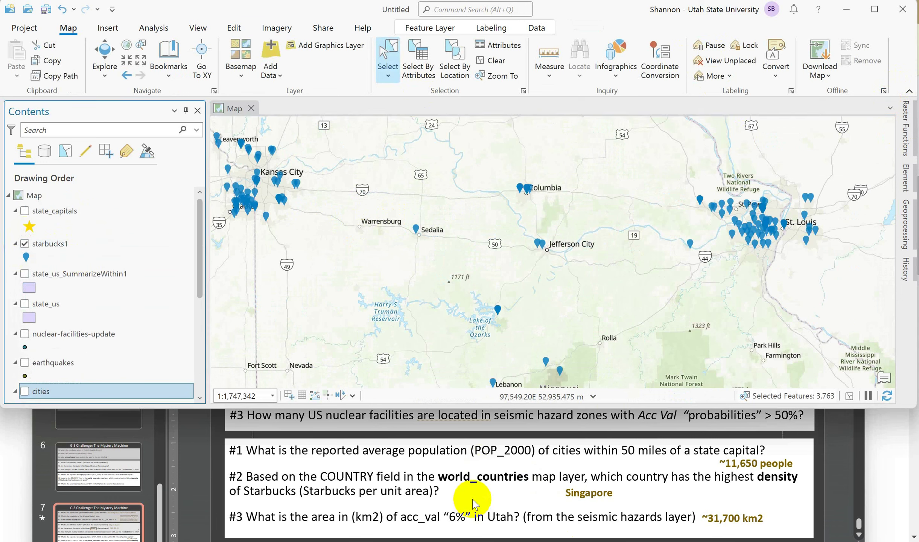
scroll(135, 306, "down", 5)
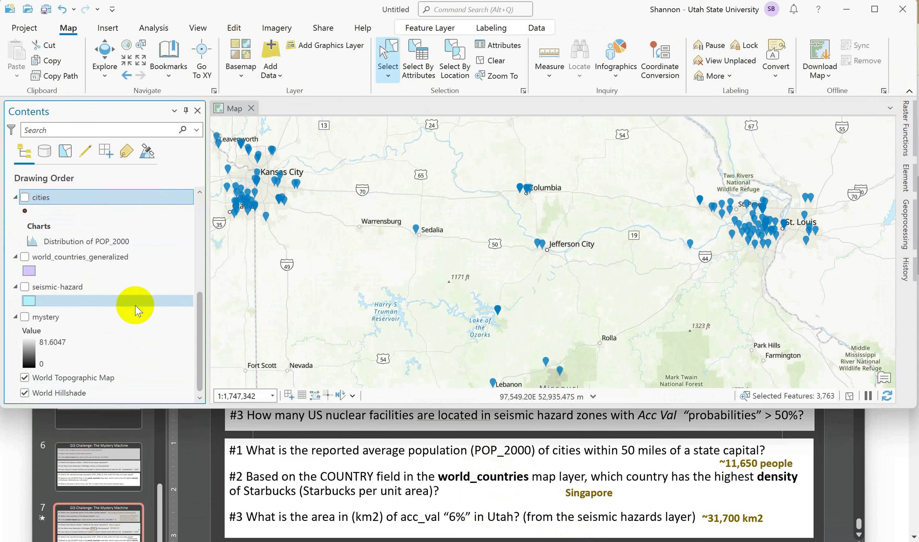
left_click(25, 257)
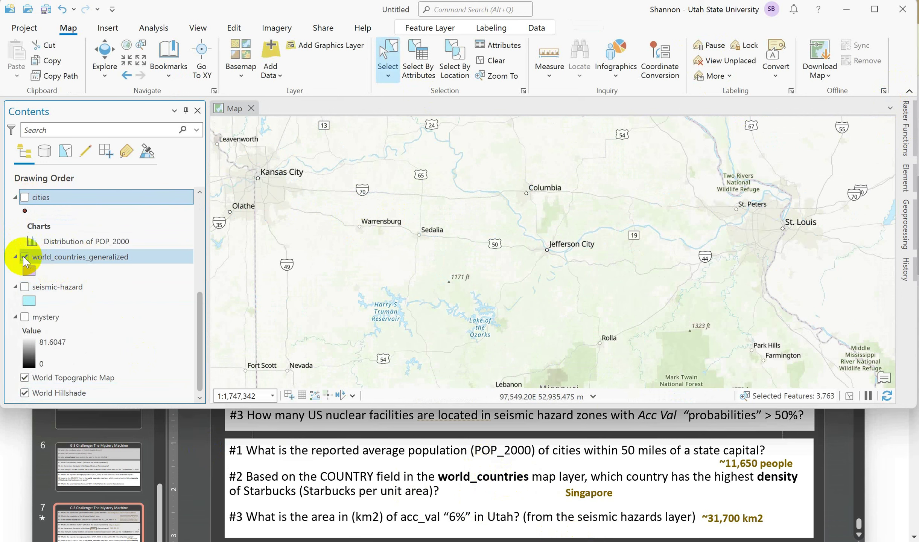
left_click(52, 200)
- Move world_countries_generalized just below starbucks1 and zoom to the world countries extent
left_click(15, 197)
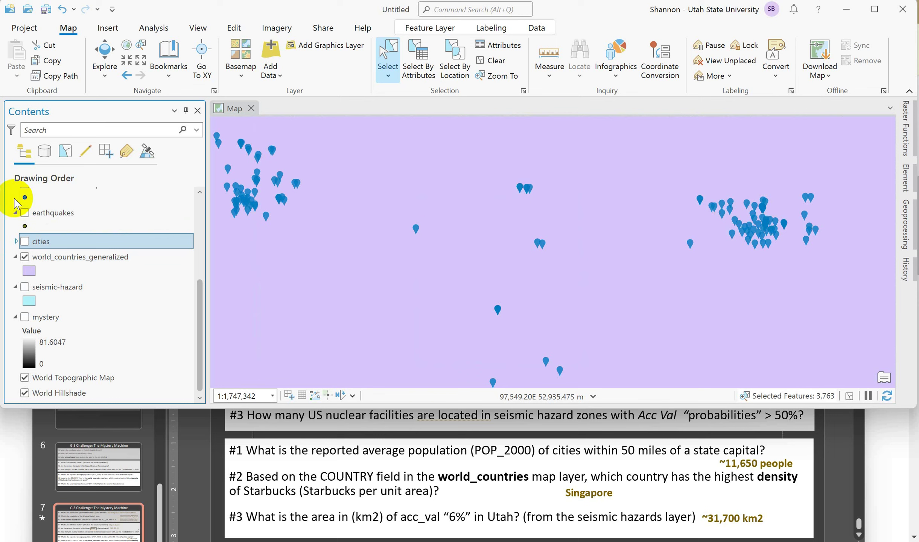
mouse_move(56, 265)
left_mouse_down()
mouse_move(41, 242)
mouse_move(45, 207)
mouse_move(47, 274)
left_mouse_up()
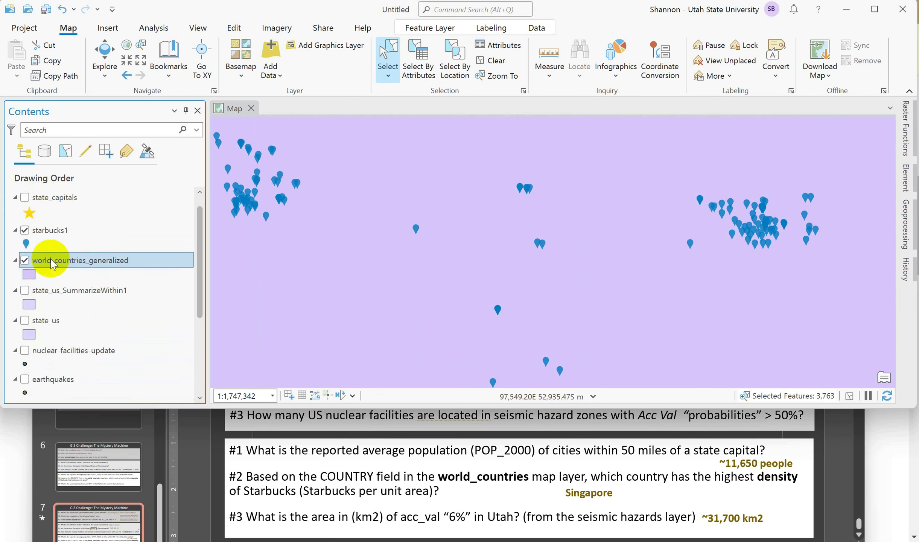
right_click(51, 264)
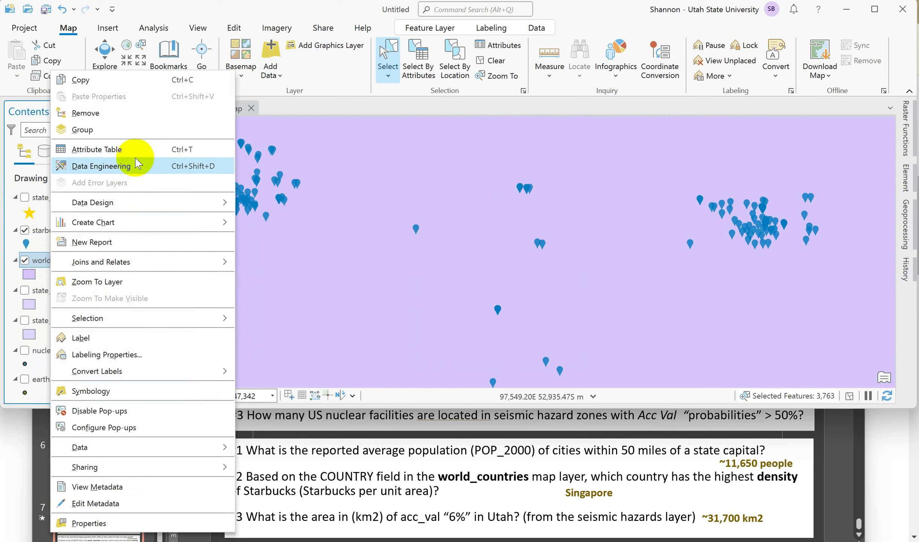
left_click(117, 281)
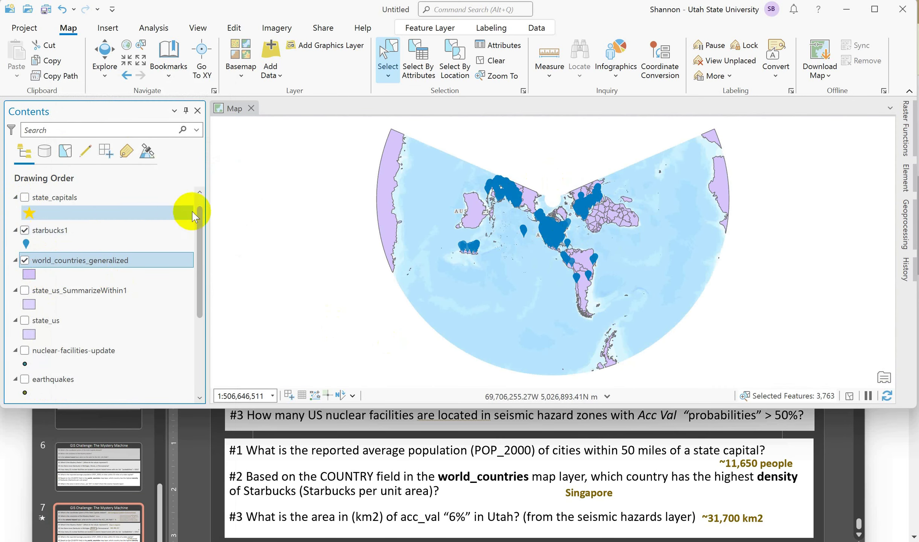
scroll(201, 202, "up", 1)
- Set the map's coordinate system to WGS 1984 in Map Properties
right_click(38, 200)
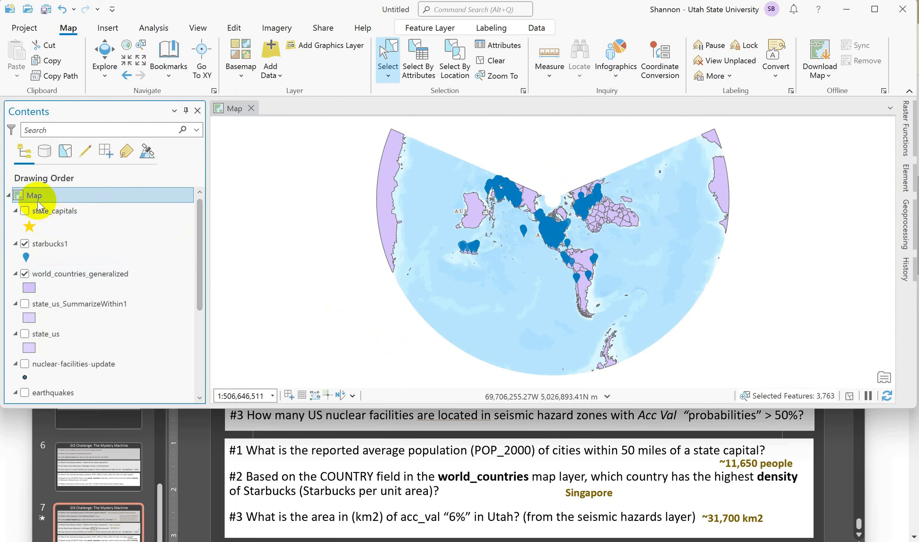
left_click(105, 502)
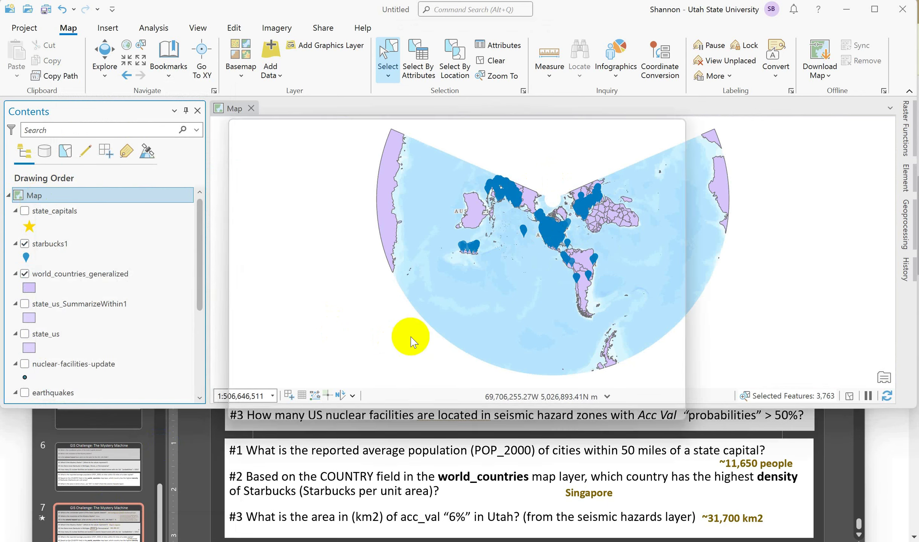
left_click(263, 197)
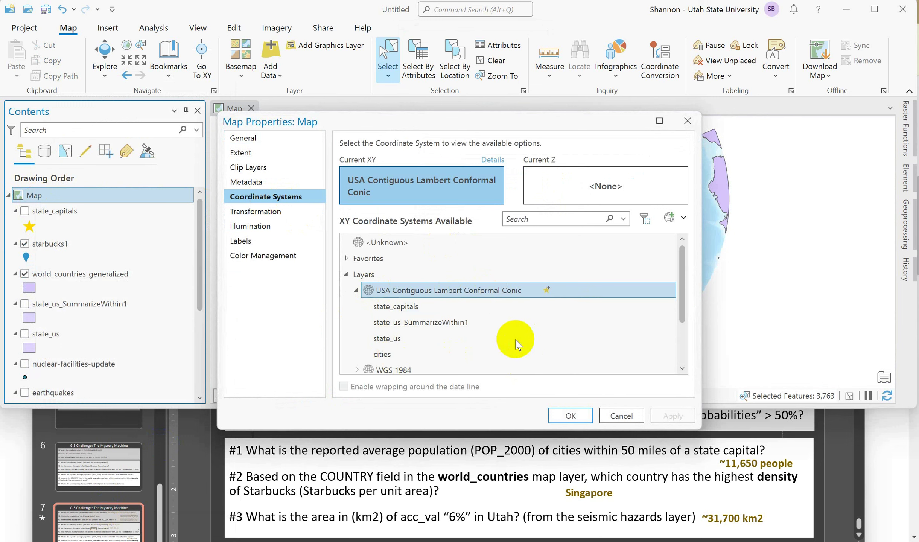
scroll(526, 347, "down", 3)
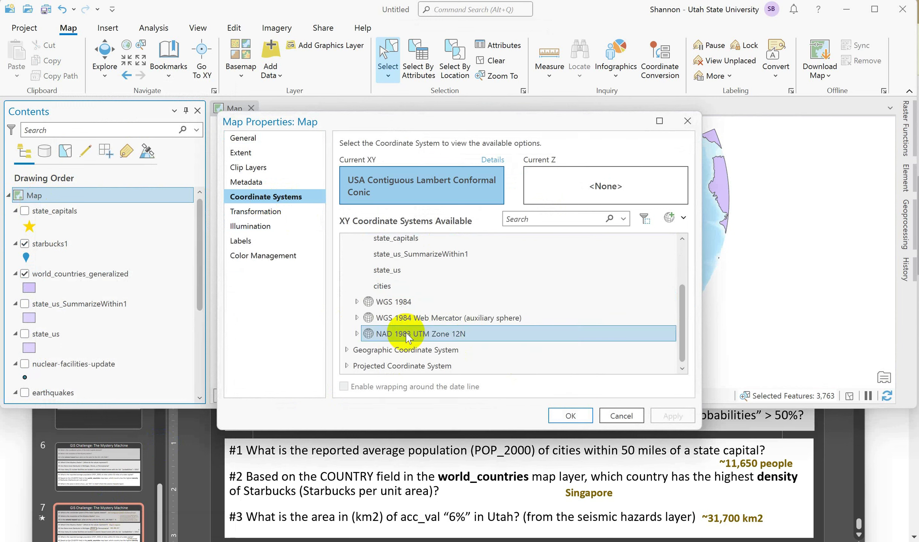
left_click(361, 301)
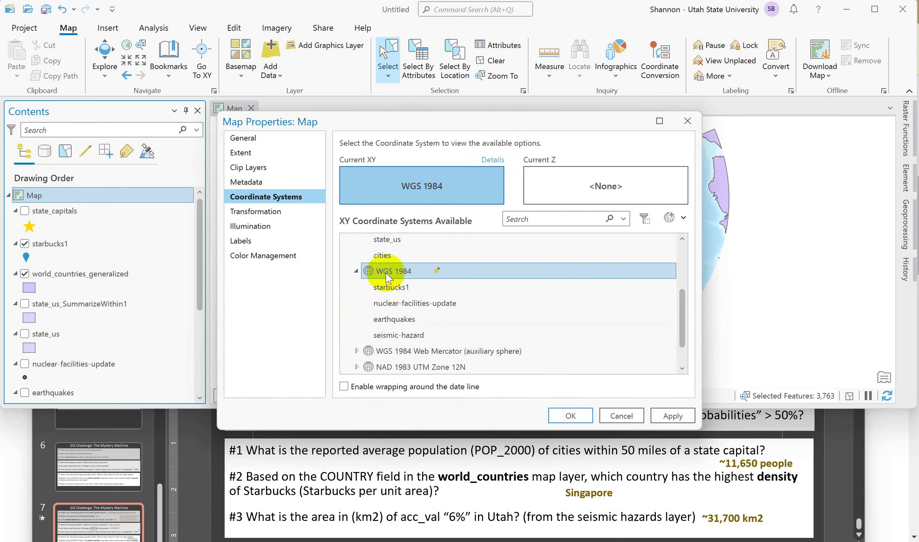
left_click(572, 415)
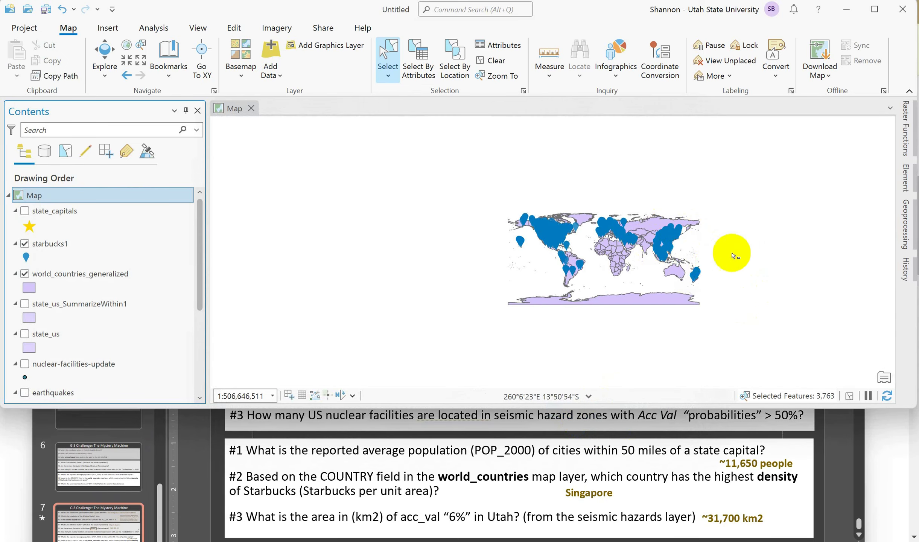
- Pan the map over to Asia to view the Starbucks locations there
scroll(713, 261, "up", 5)
left_click_drag(487, 162, 775, 184)
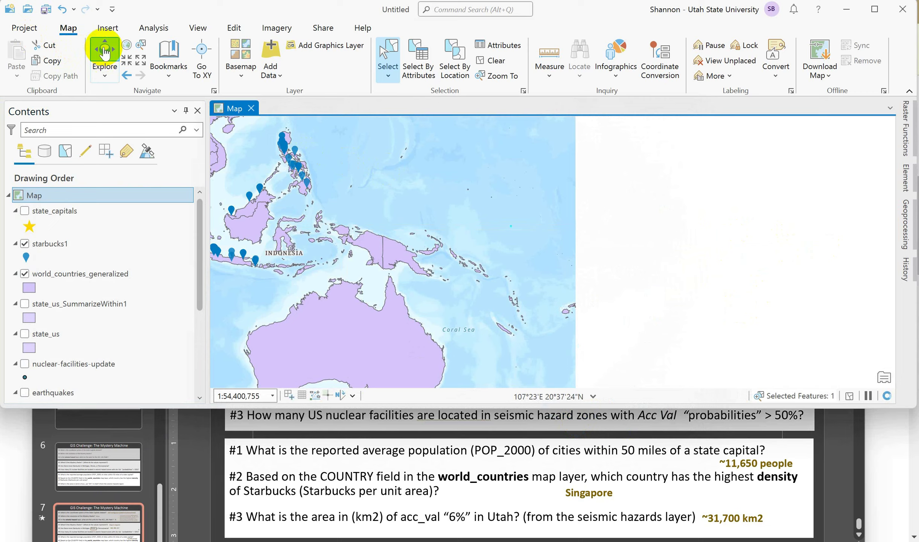
left_click(104, 53)
left_click_drag(400, 205, 763, 333)
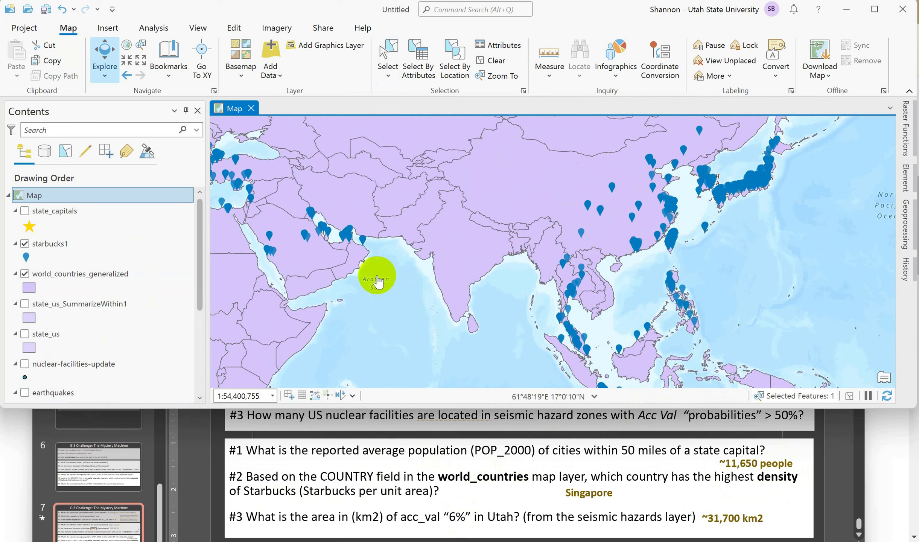
- Run Summarize Within with world_countries_generalized polygons and starbucks1 points, after clearing the selection
left_click(904, 227)
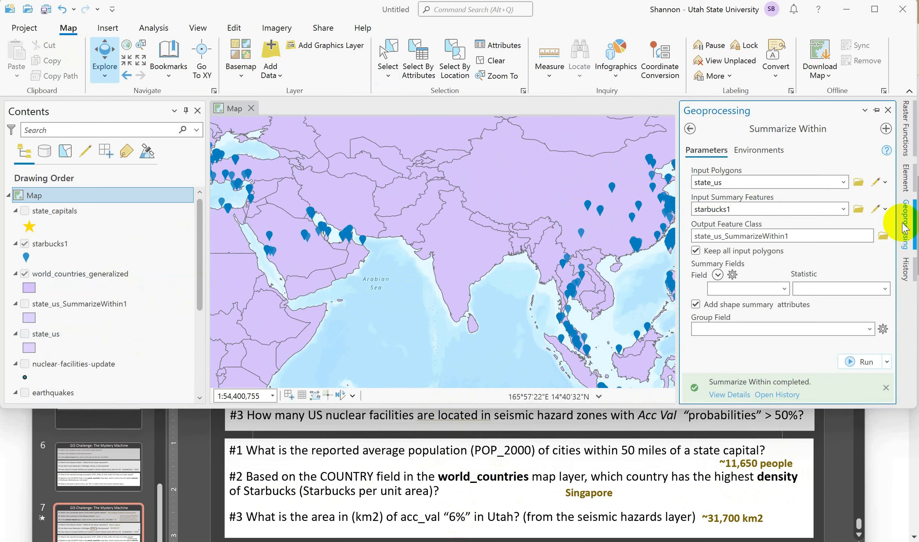
left_click(689, 129)
left_click(719, 217)
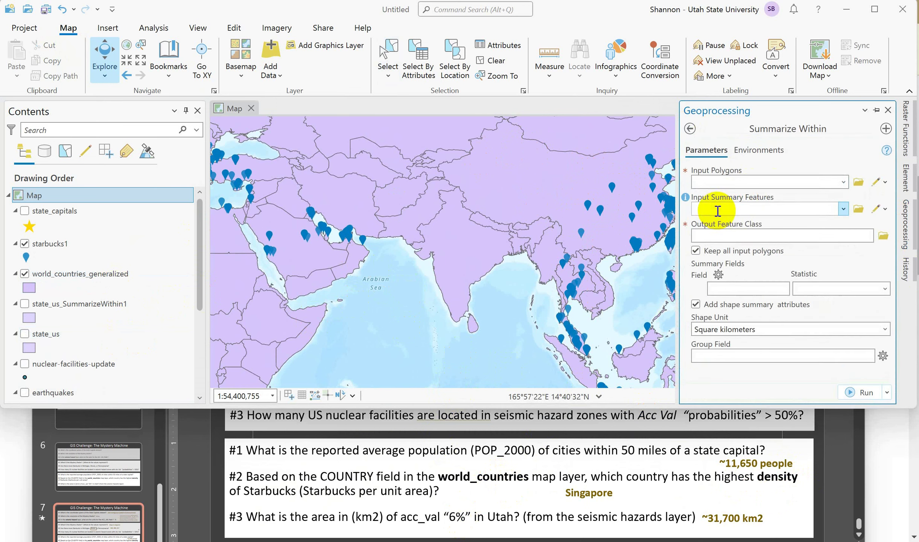
left_click(846, 183)
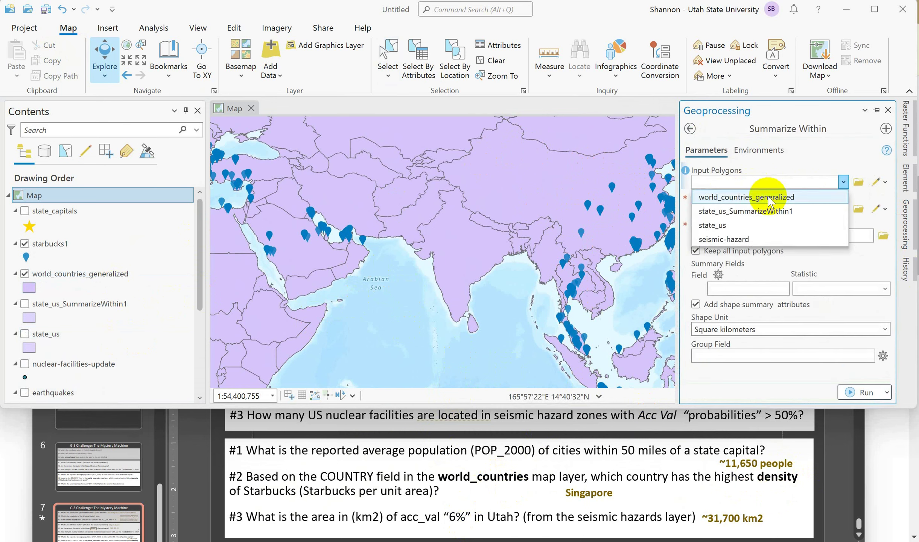
left_click(710, 197)
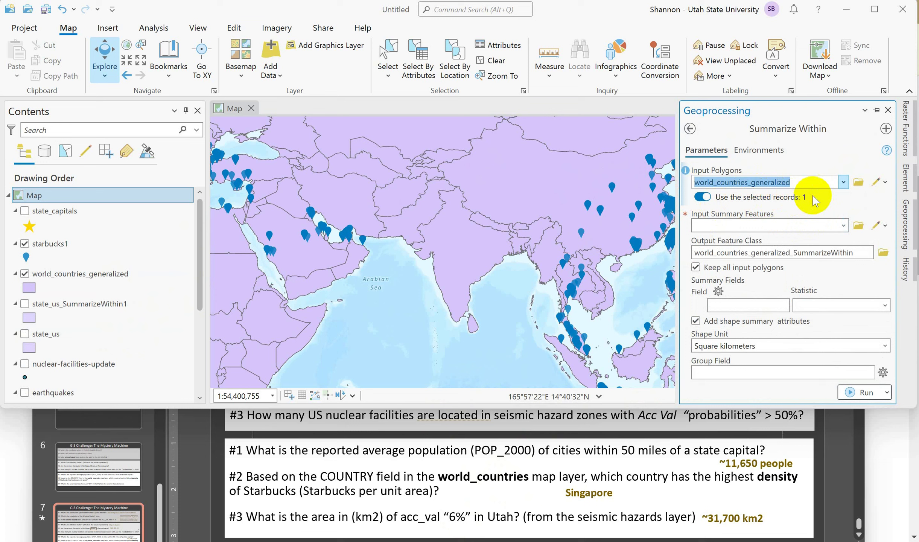
left_click(496, 70)
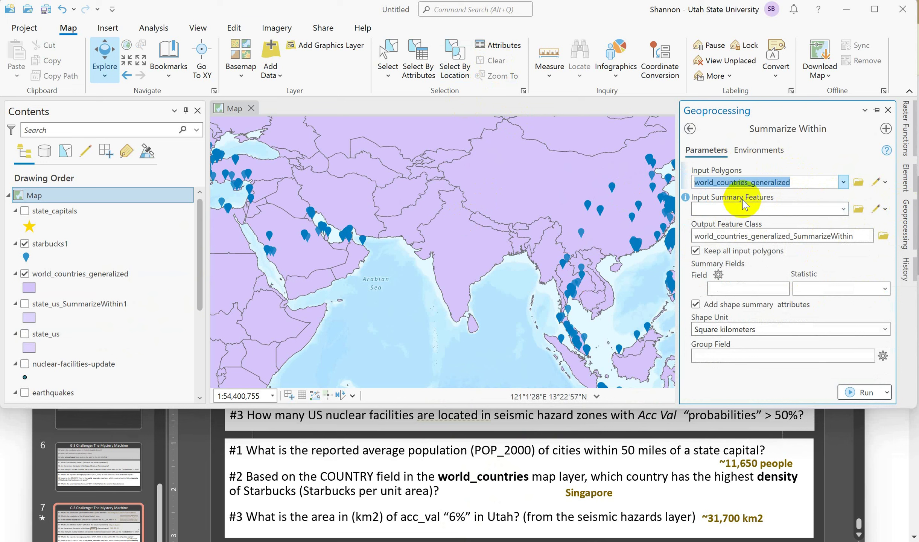
left_click(843, 209)
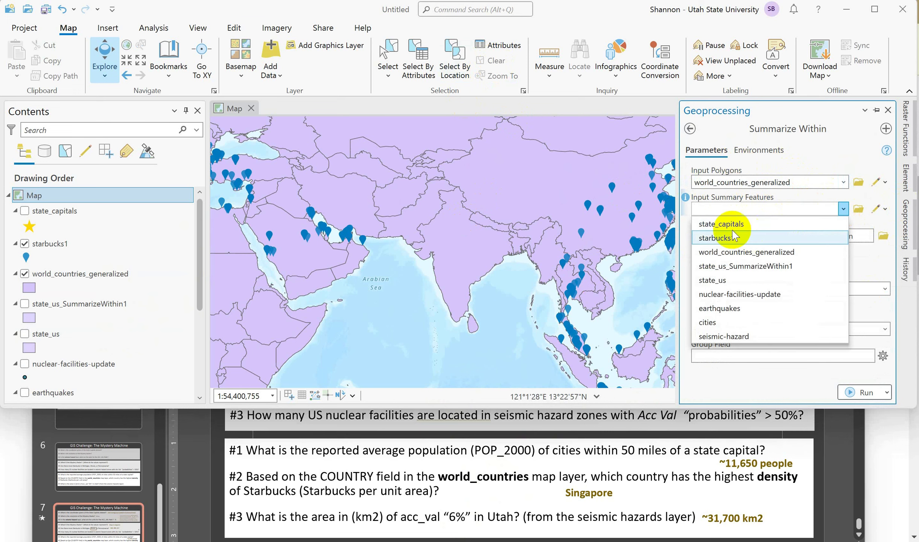
left_click(726, 238)
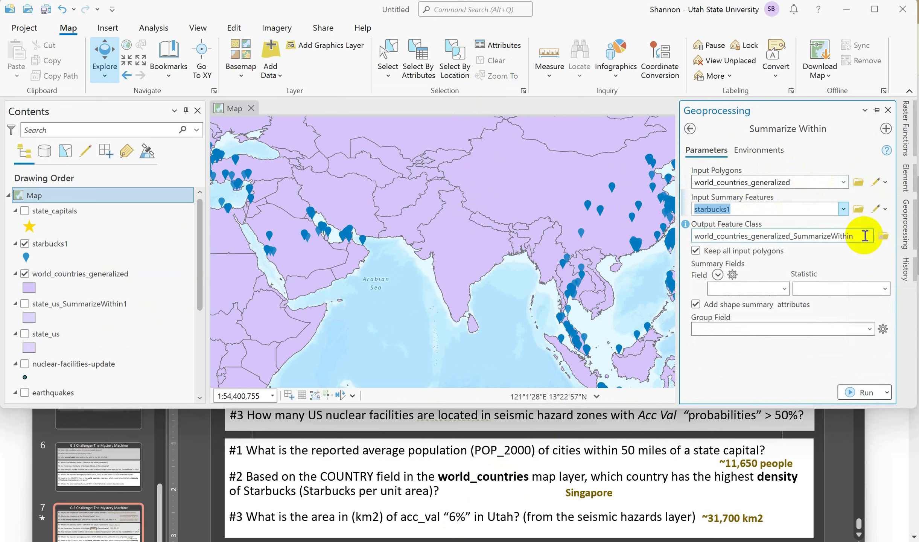
left_click(864, 392)
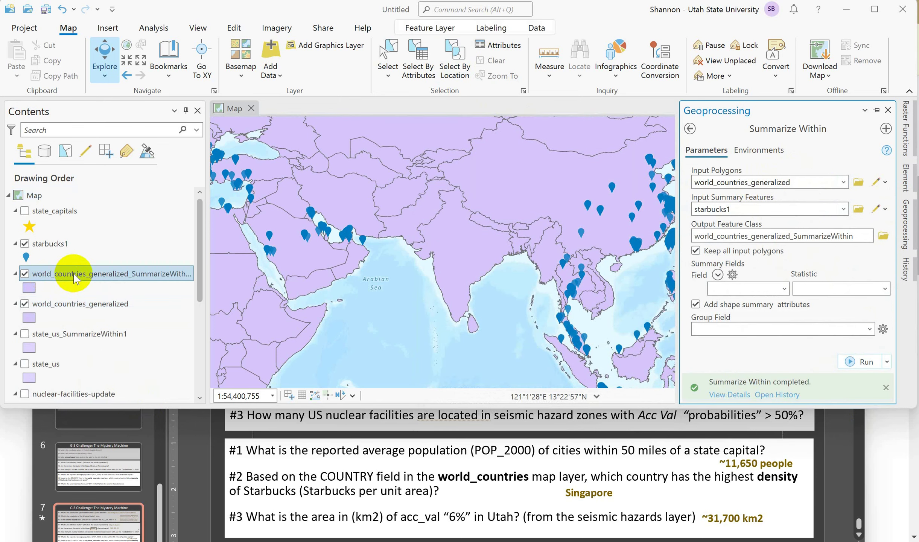
- Hide world_countries_generalized, open the SummarizeWithin attribute table, and sort Count of Points descending
left_click(25, 303)
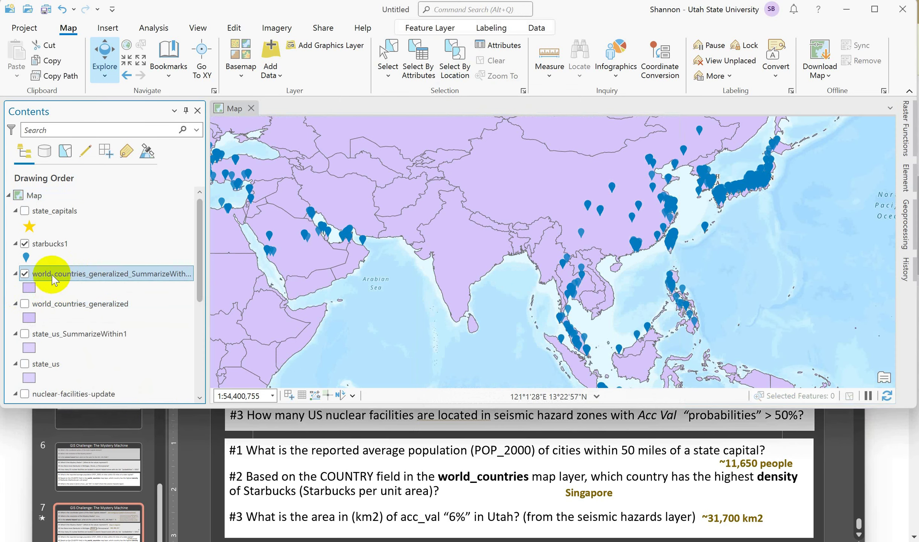
right_click(51, 279)
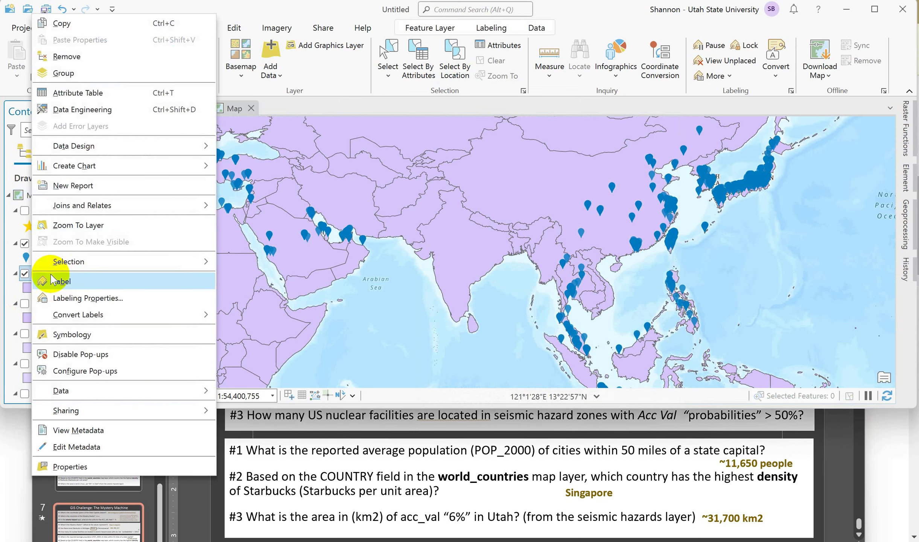
left_click(96, 91)
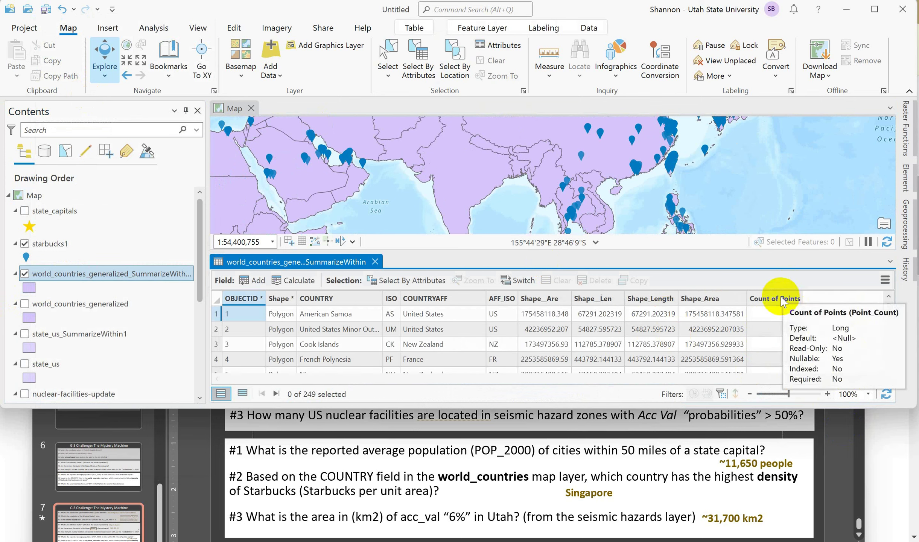
right_click(783, 301)
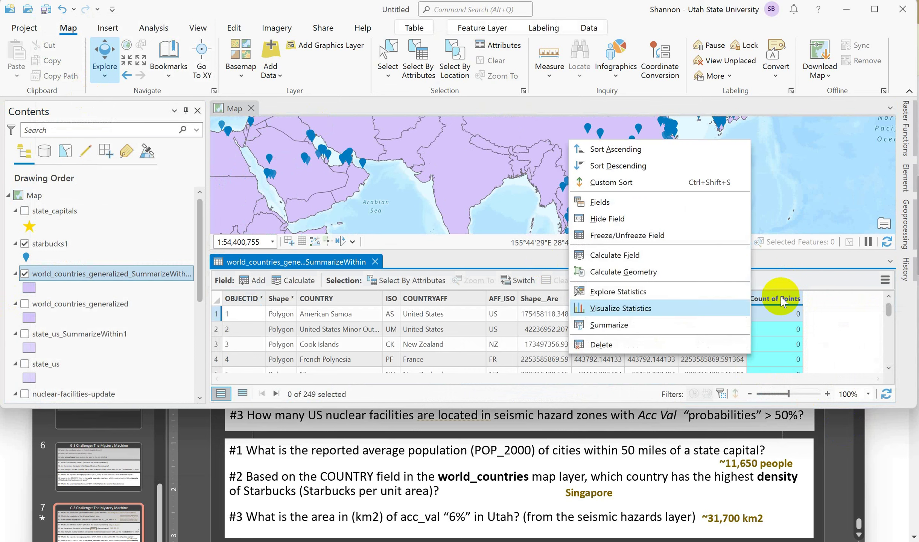
left_click(618, 166)
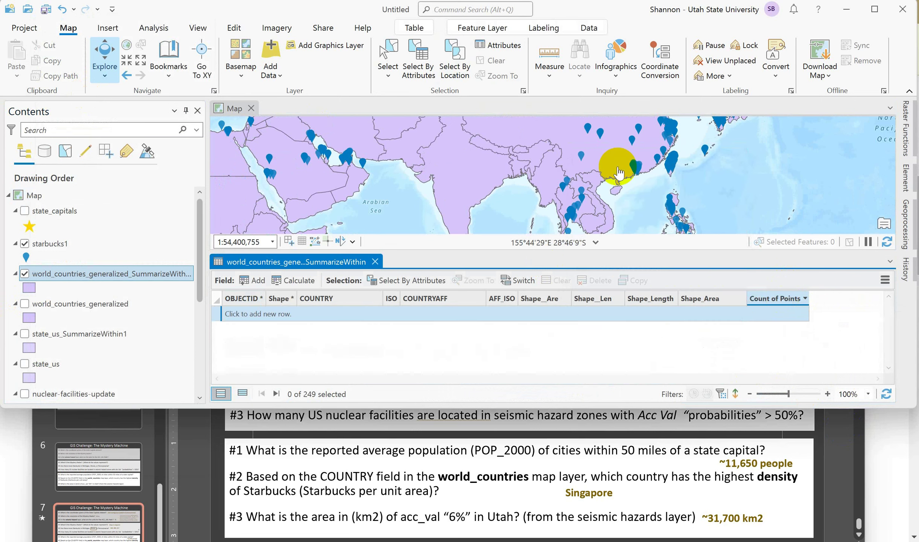